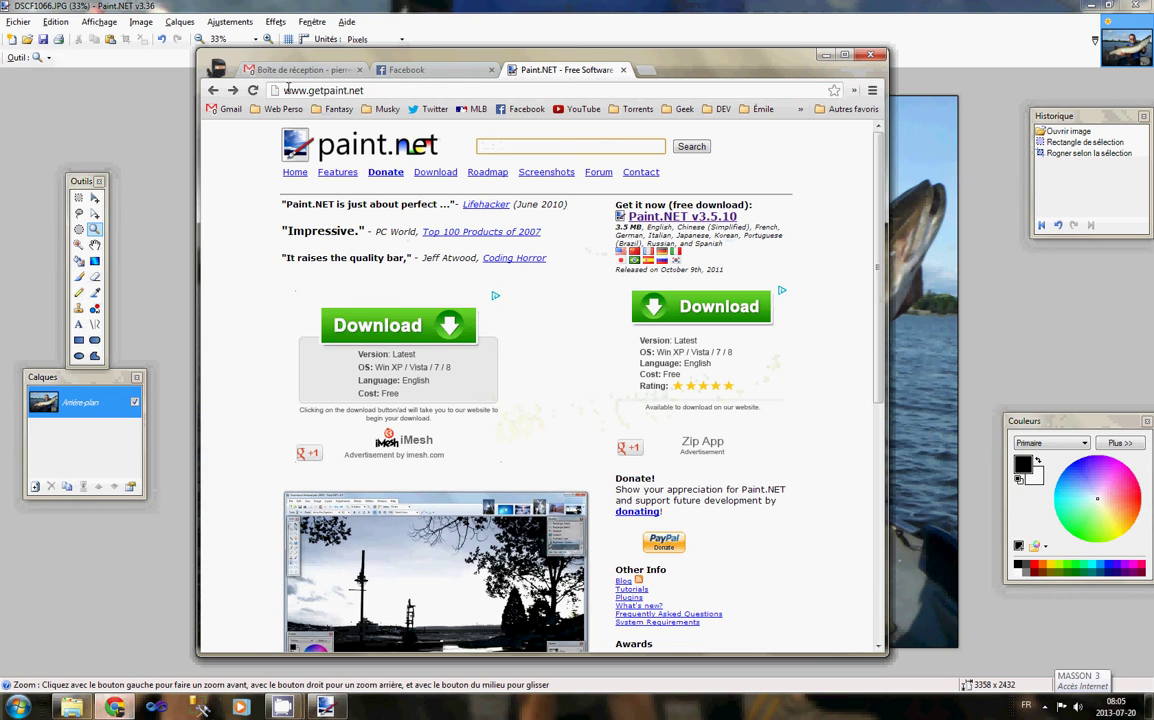
pyautogui.click(287, 90)
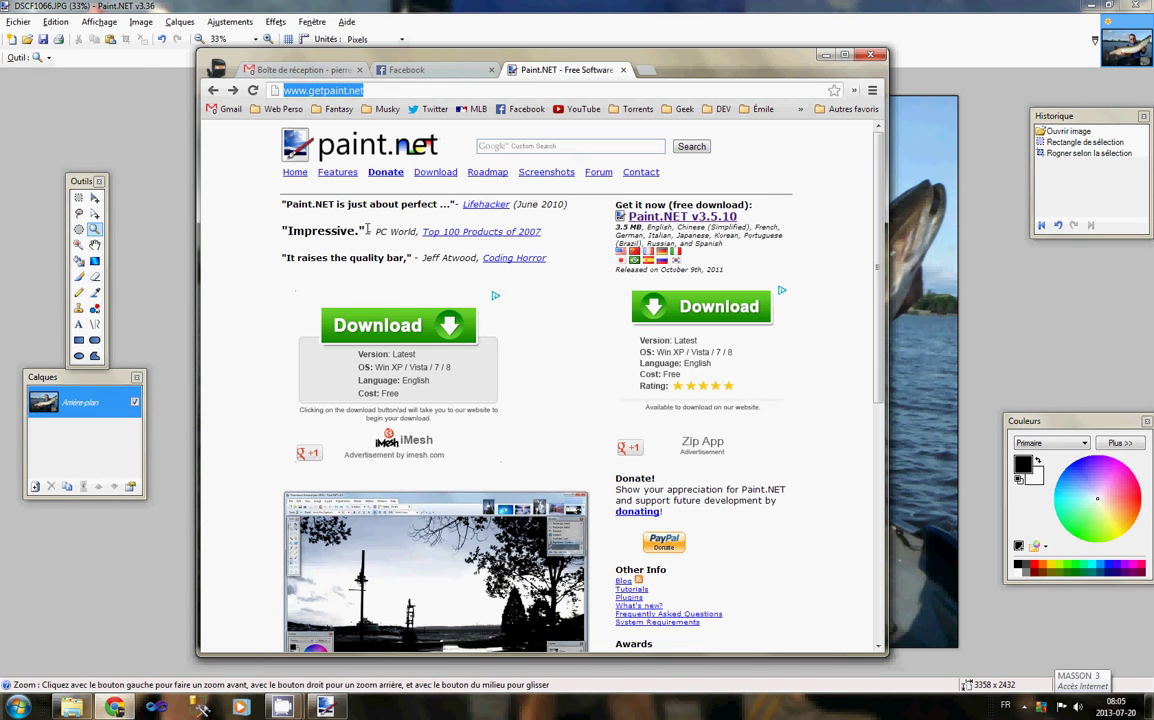
pyautogui.click(410, 325)
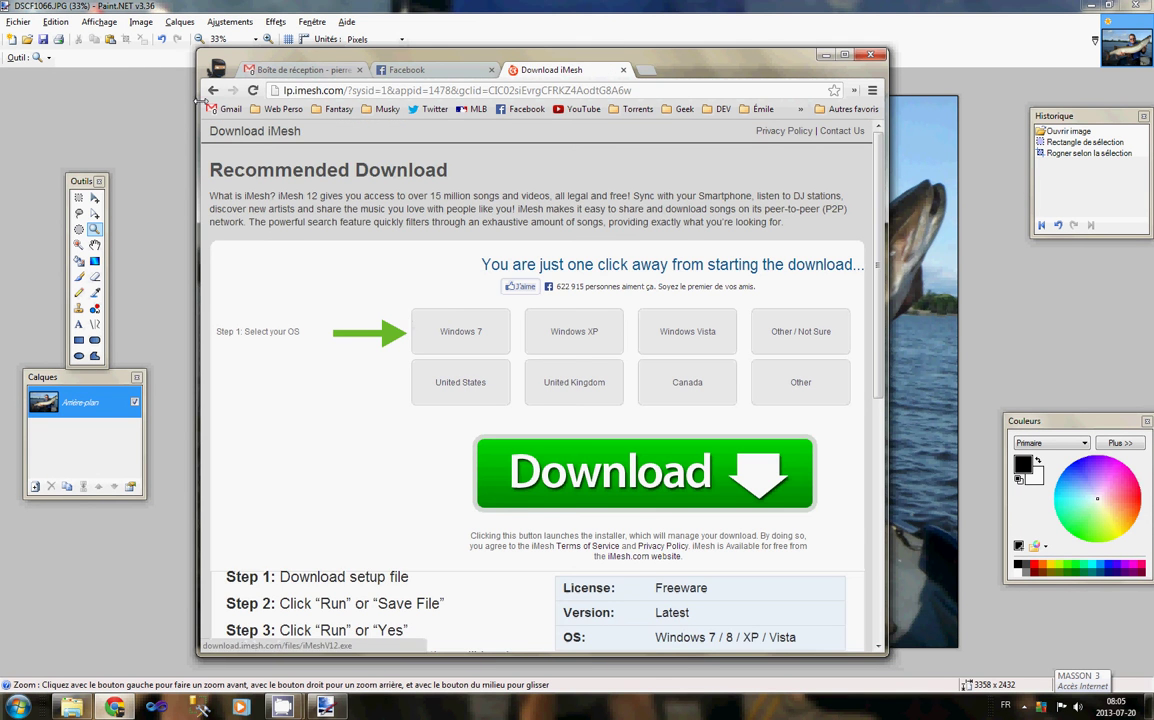
pyautogui.hotkey('alt', 'Left')
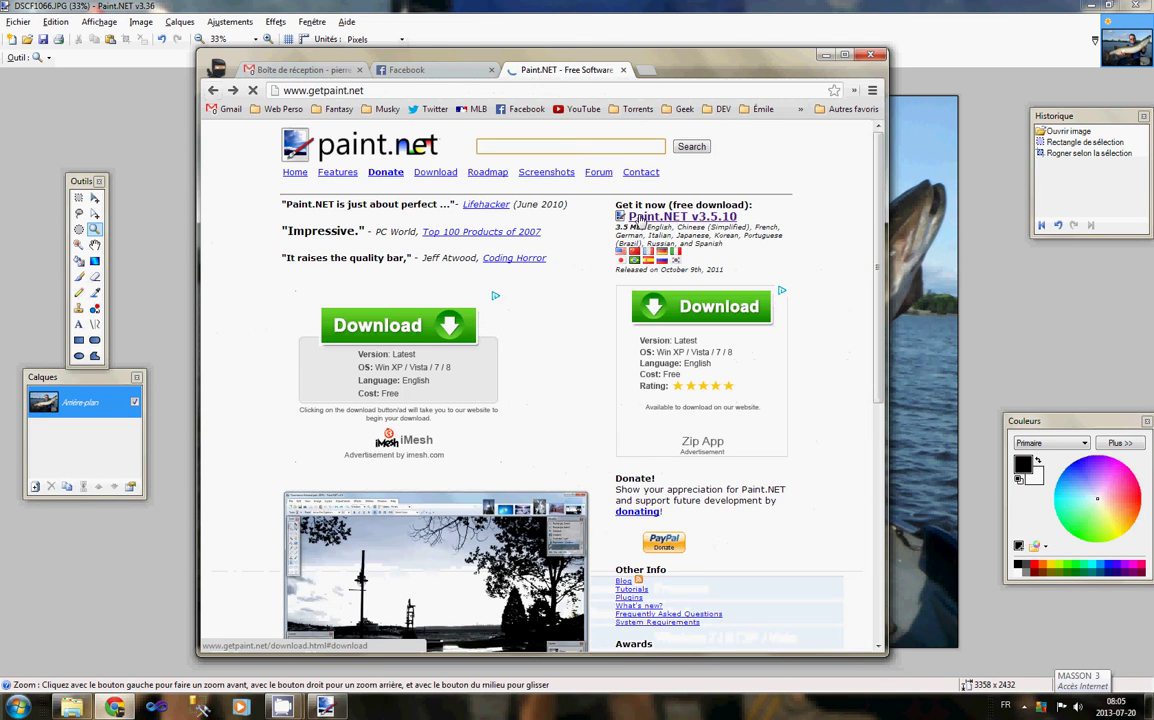
pyautogui.click(662, 217)
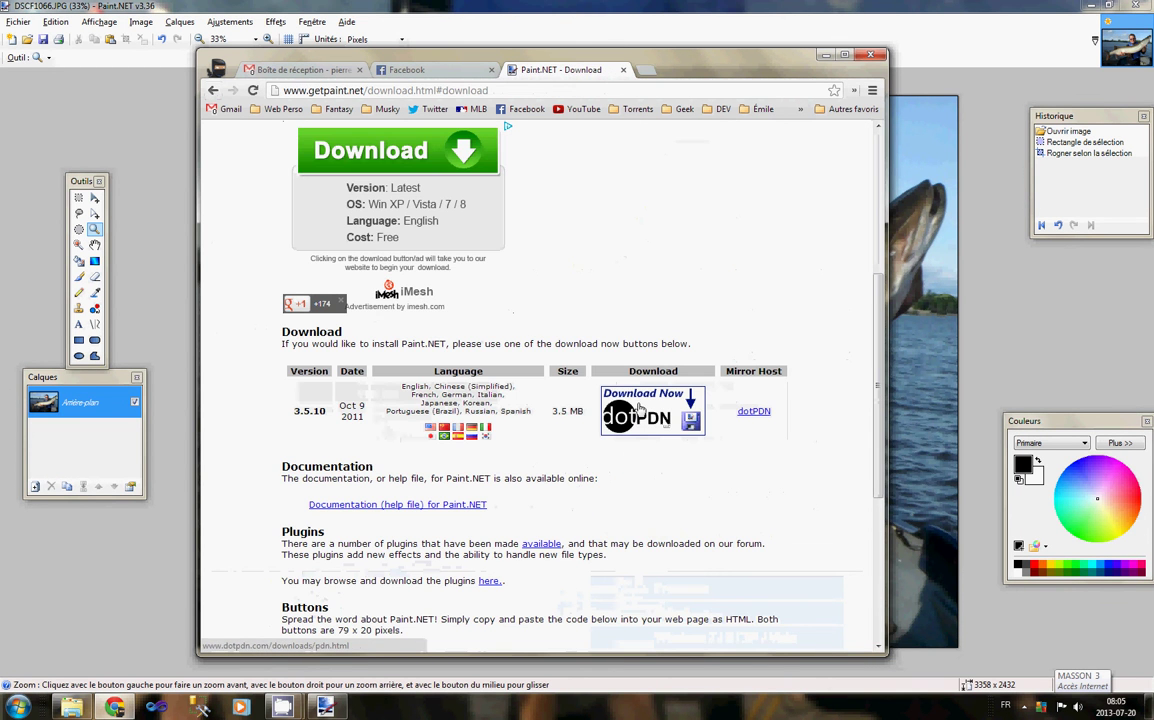
pyautogui.click(640, 408)
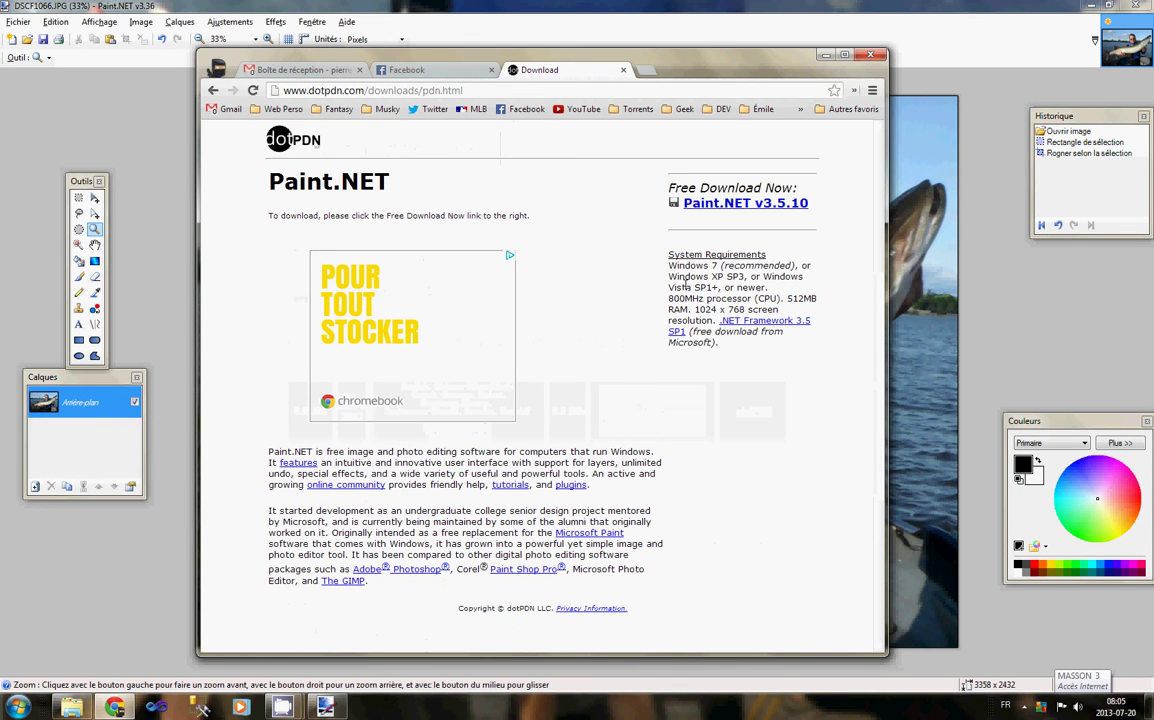
# - Close the download page, return to the fish photo in Paint.NET and move the tools palette further above the layers palette
pyautogui.click(624, 73)
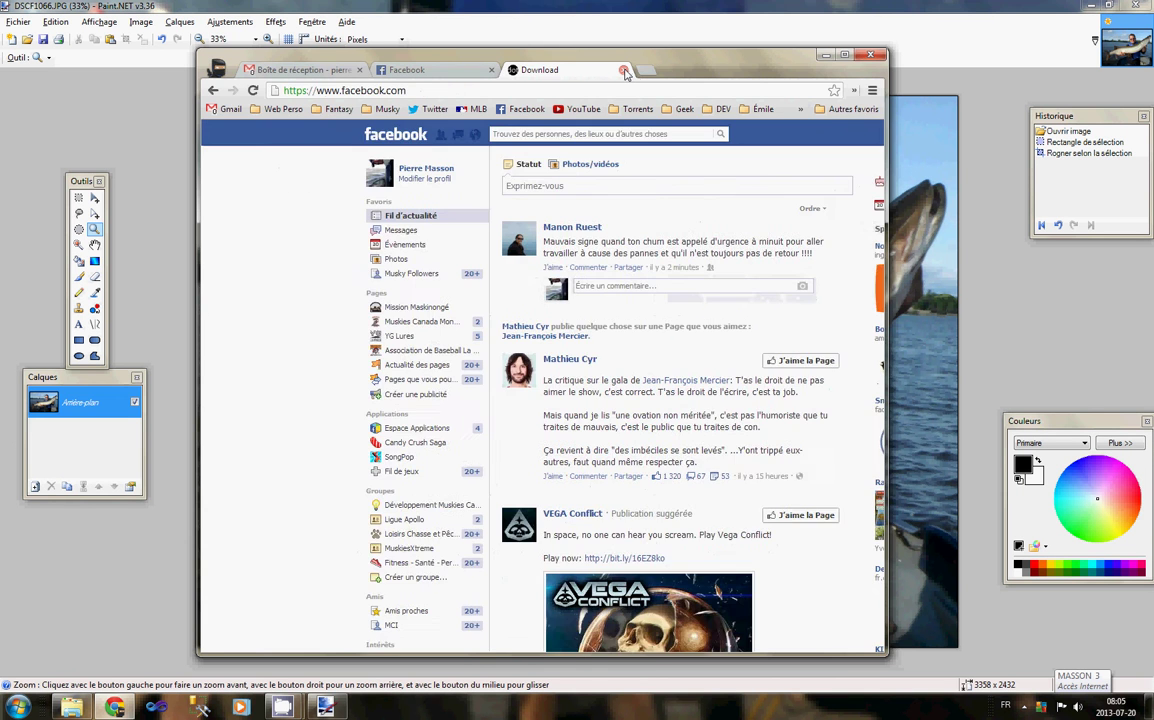
pyautogui.click(571, 11)
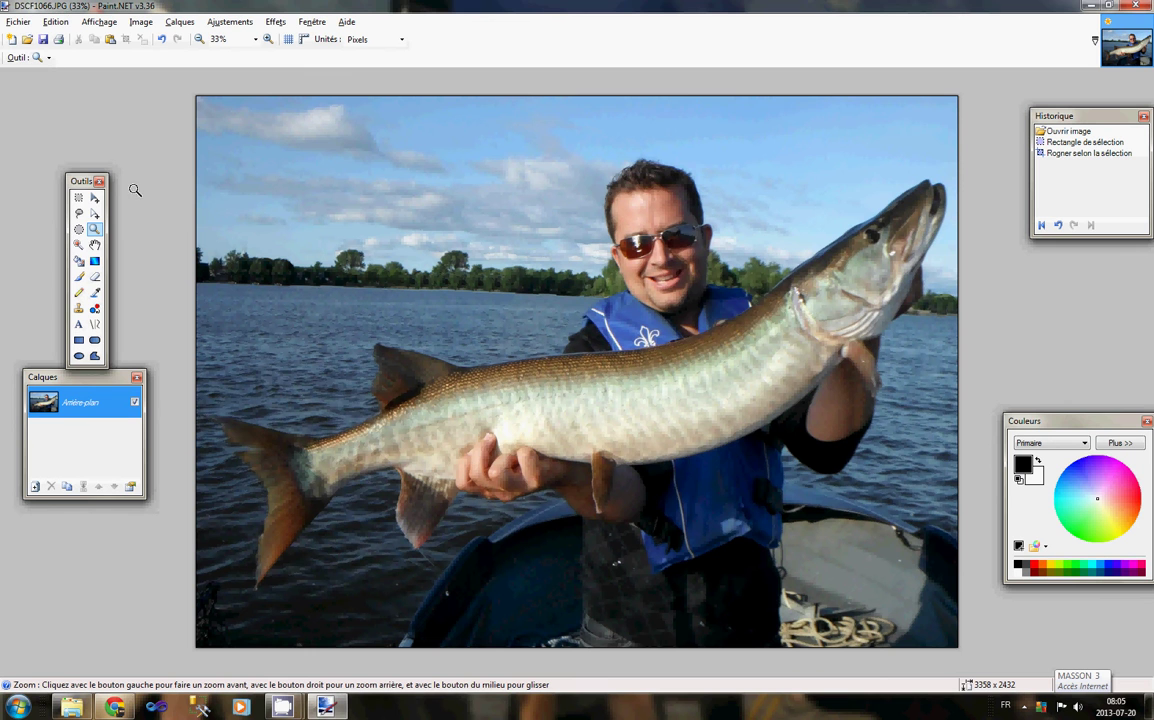
pyautogui.moveTo(84, 181); pyautogui.dragTo(84, 140)
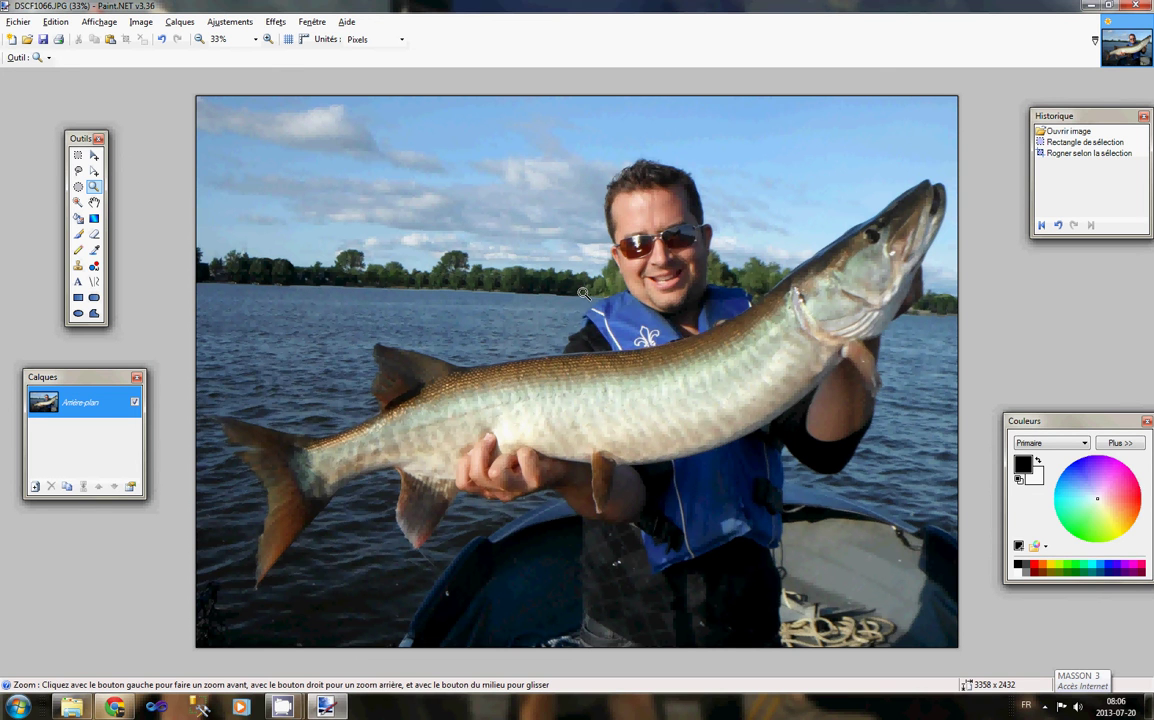
# - Try a fixed-proportion rectangle selection over the sky and set the rectangle selection to Normal mode
pyautogui.click(78, 155)
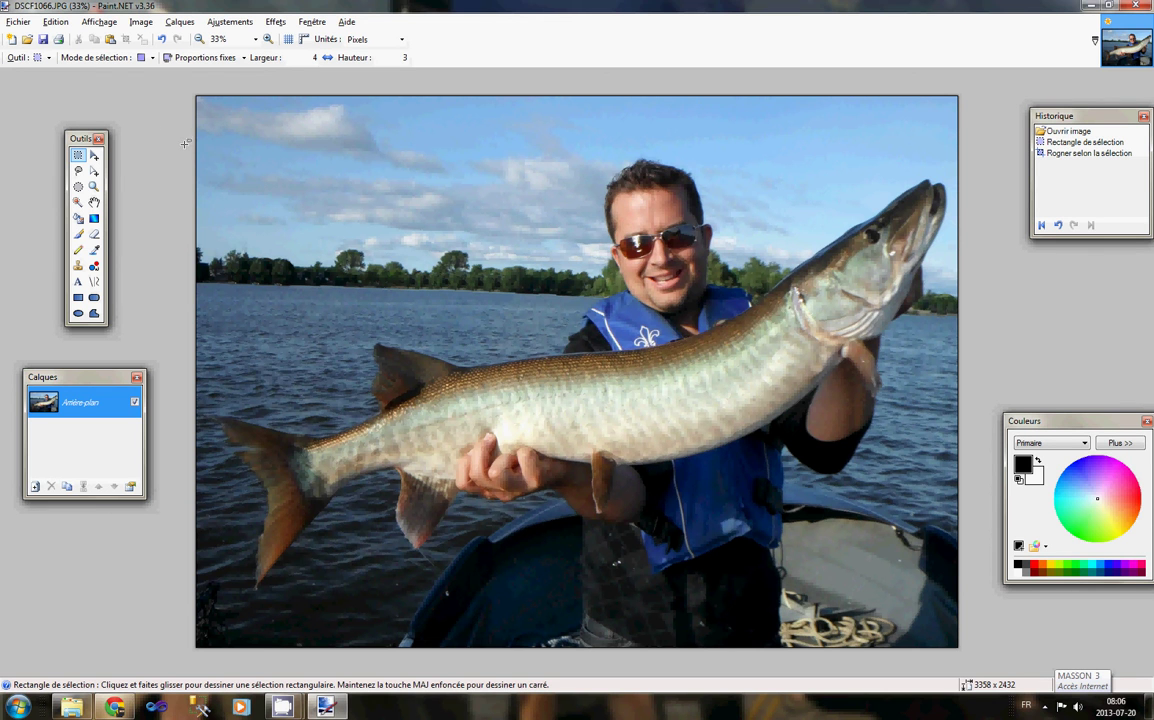
pyautogui.moveTo(185, 140); pyautogui.dragTo(389, 292)
pyautogui.click(192, 57)
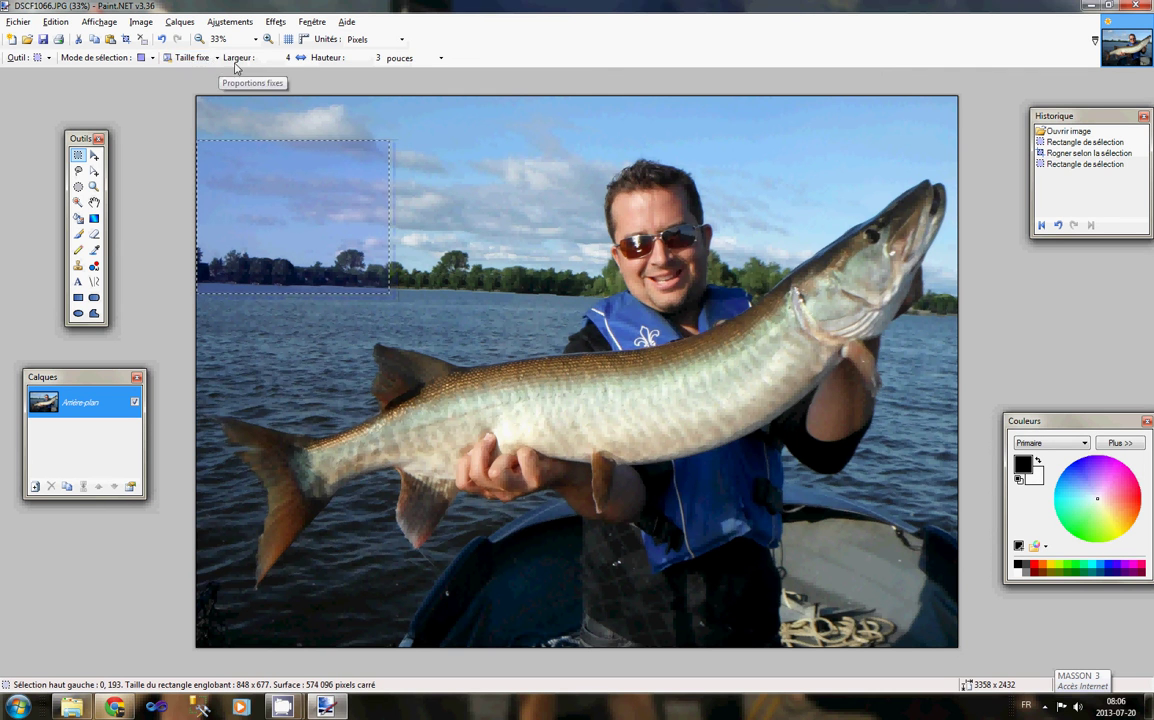
pyautogui.click(196, 58)
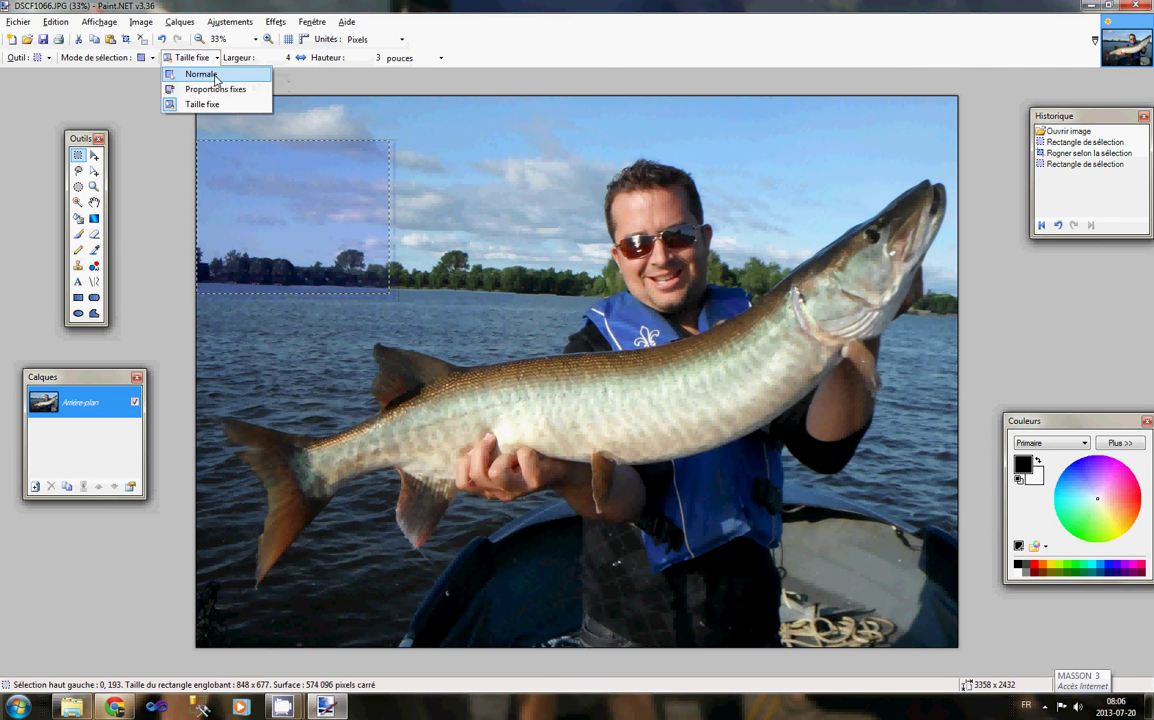
pyautogui.click(200, 72)
# - Try a full-width rectangle selection about 3358 x 813 pixels across the sky and the faces, and deselect it
pyautogui.click(187, 150)
pyautogui.moveTo(188, 146); pyautogui.dragTo(975, 330)
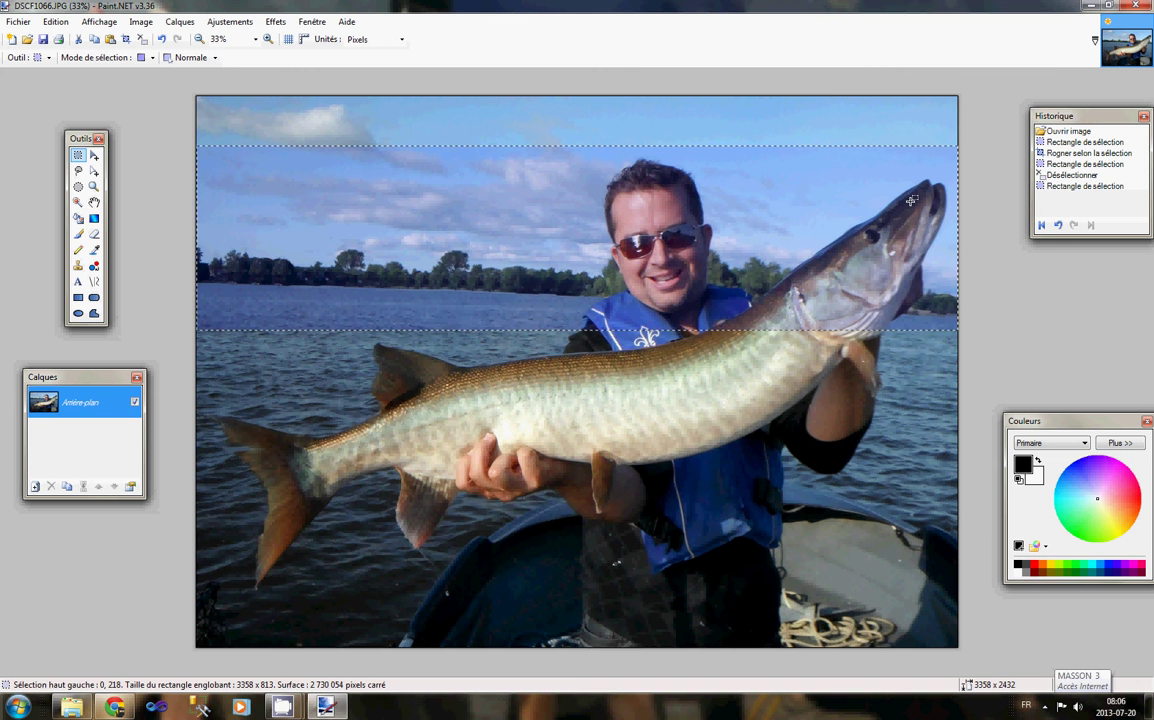
pyautogui.click(984, 260)
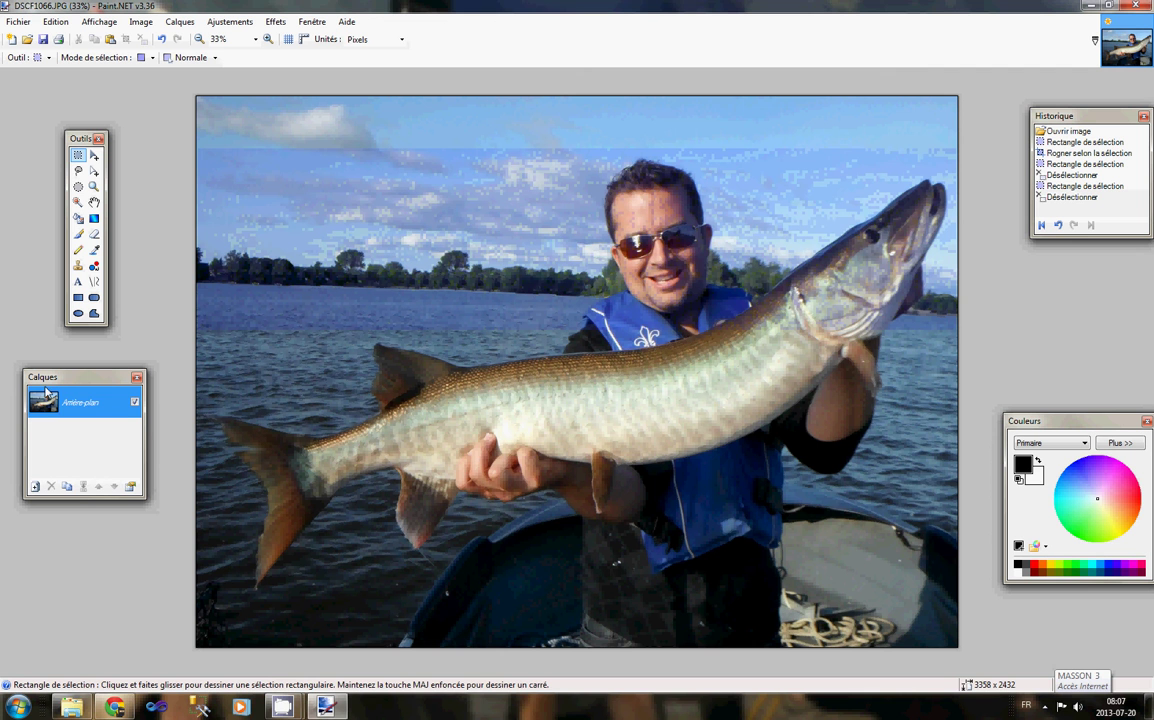
# - Try adding an empty layer, delete it again, and duplicate the background layer
pyautogui.click(35, 487)
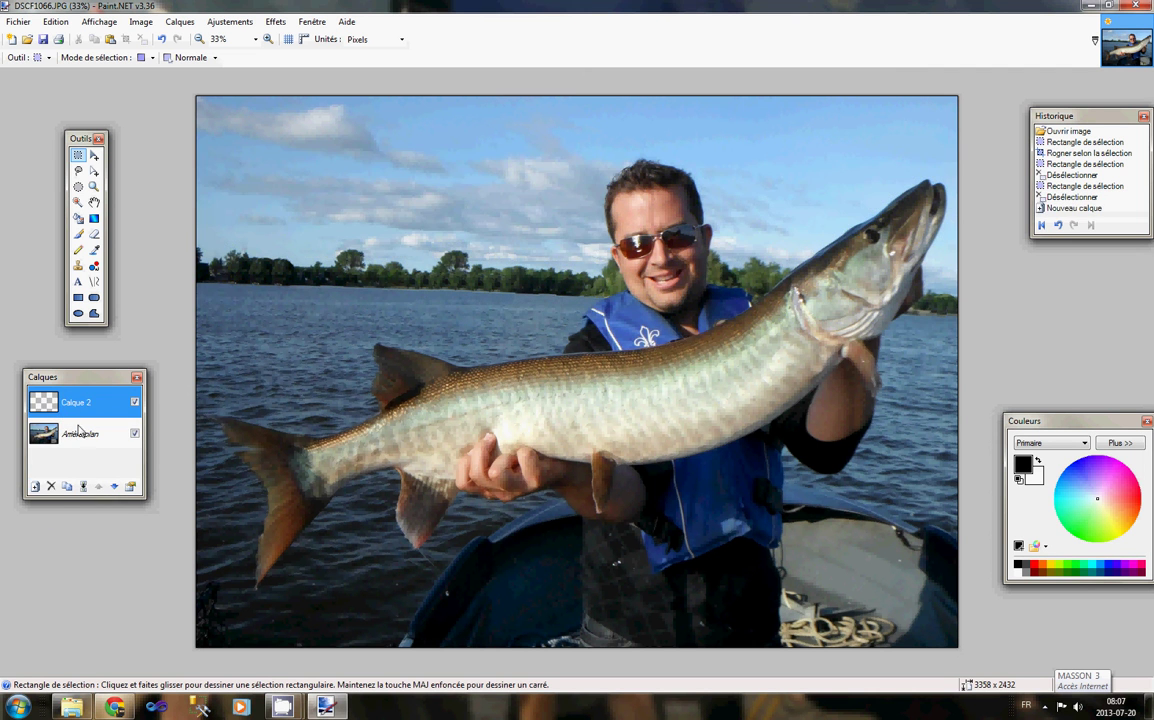
pyautogui.click(51, 486)
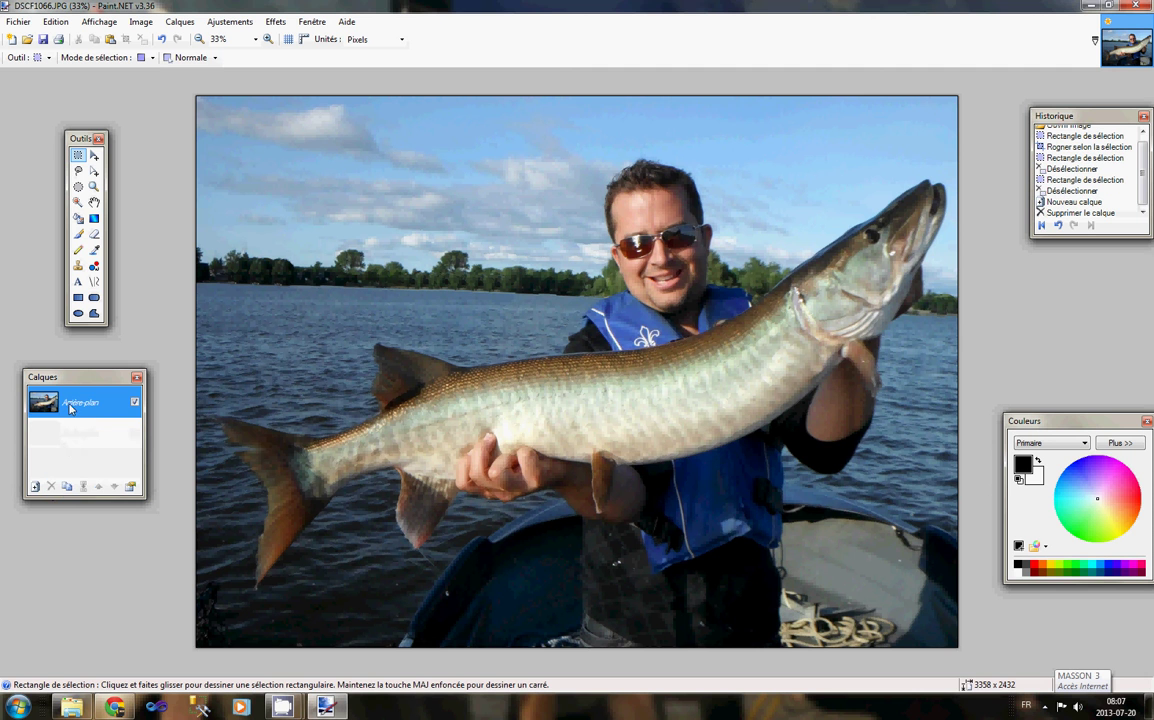
pyautogui.click(67, 486)
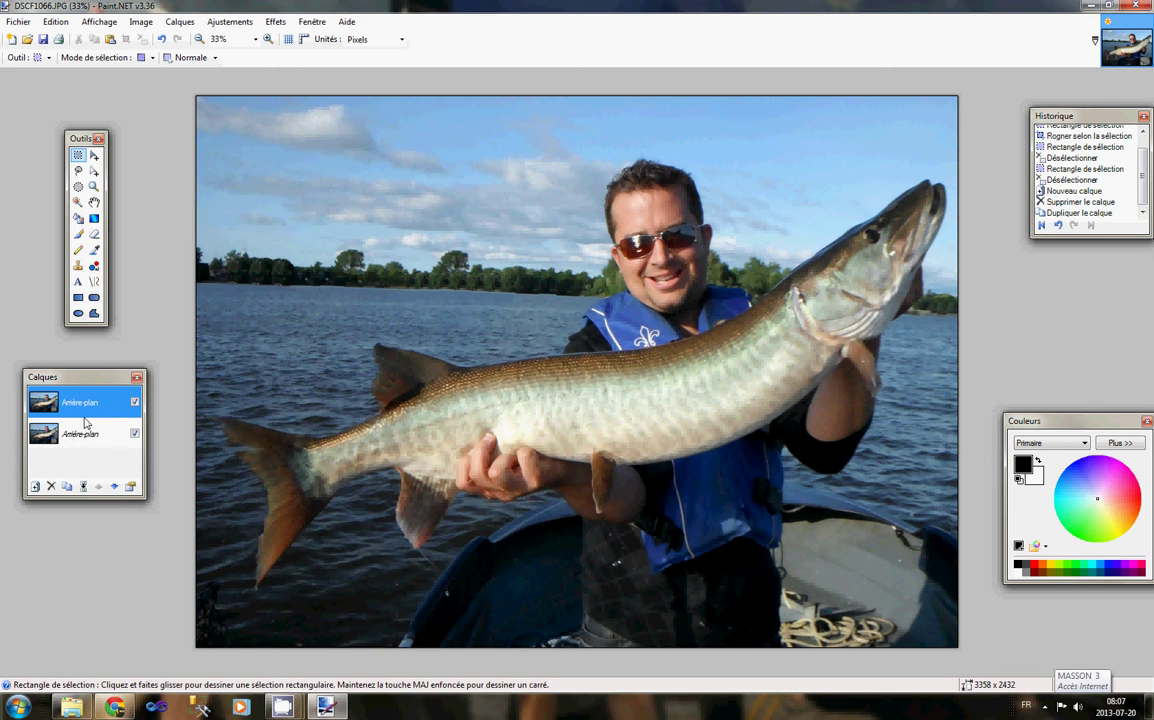
# - Hide both background layers and show them again to demonstrate layer visibility
pyautogui.click(134, 434)
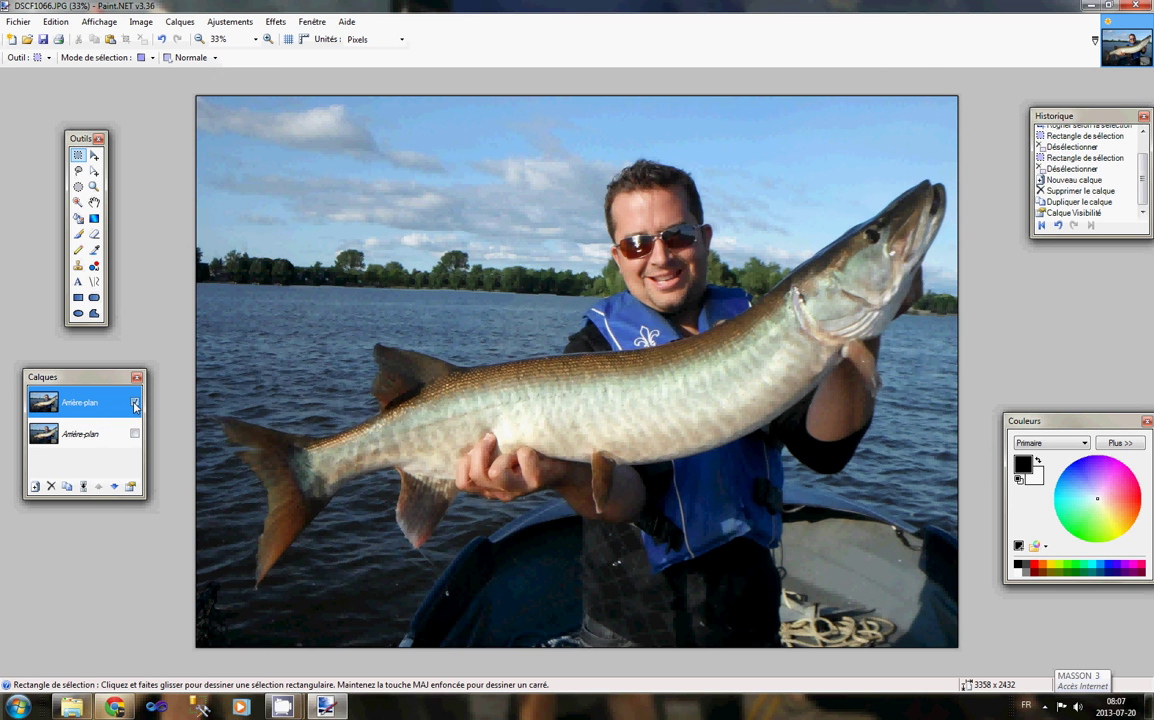
pyautogui.click(135, 403)
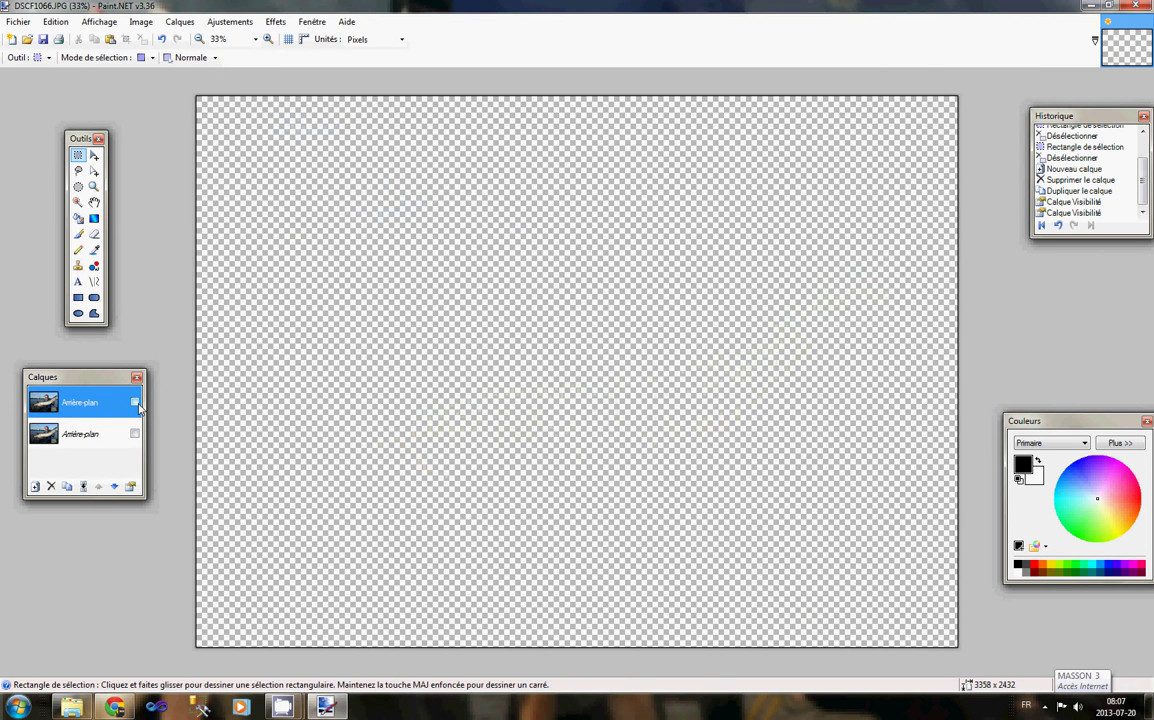
pyautogui.click(135, 403)
pyautogui.click(135, 433)
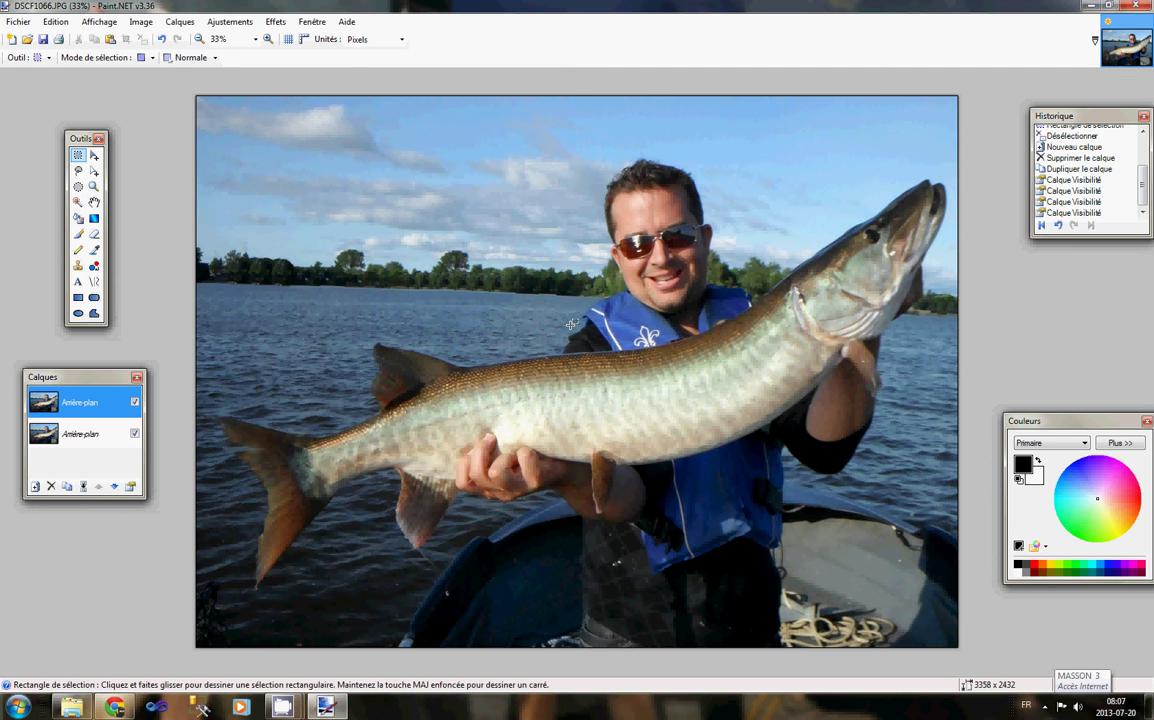
pyautogui.moveTo(570, 324); pyautogui.dragTo(930, 295)
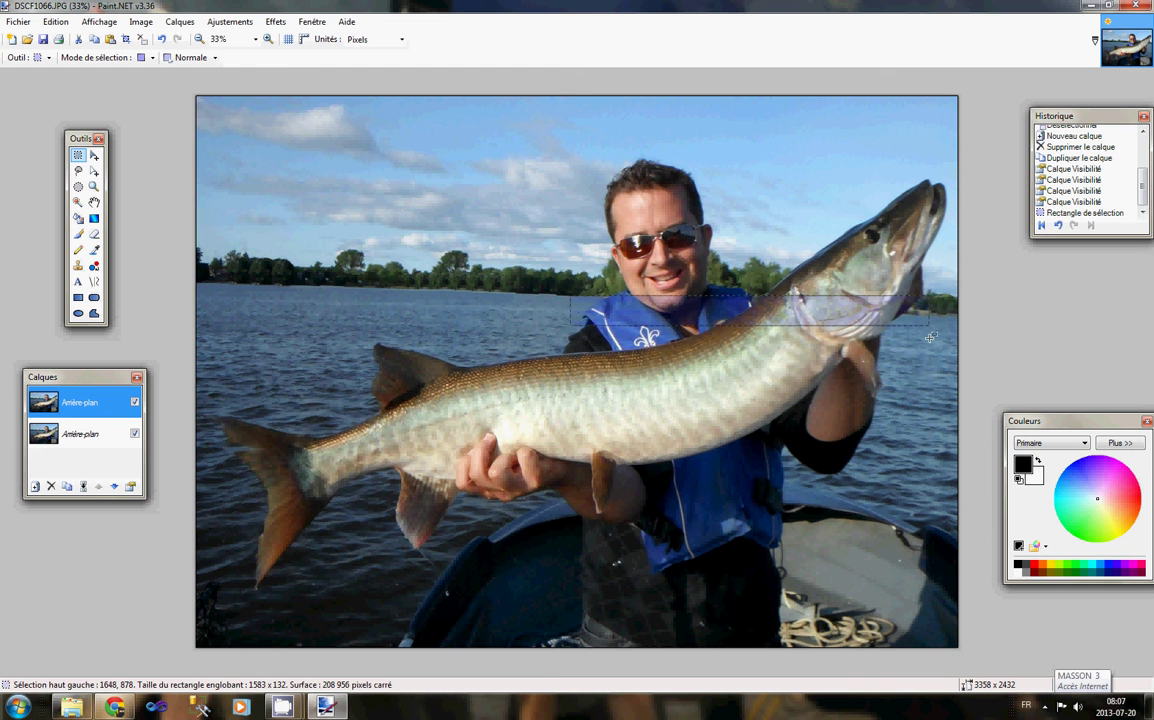
pyautogui.click(930, 336)
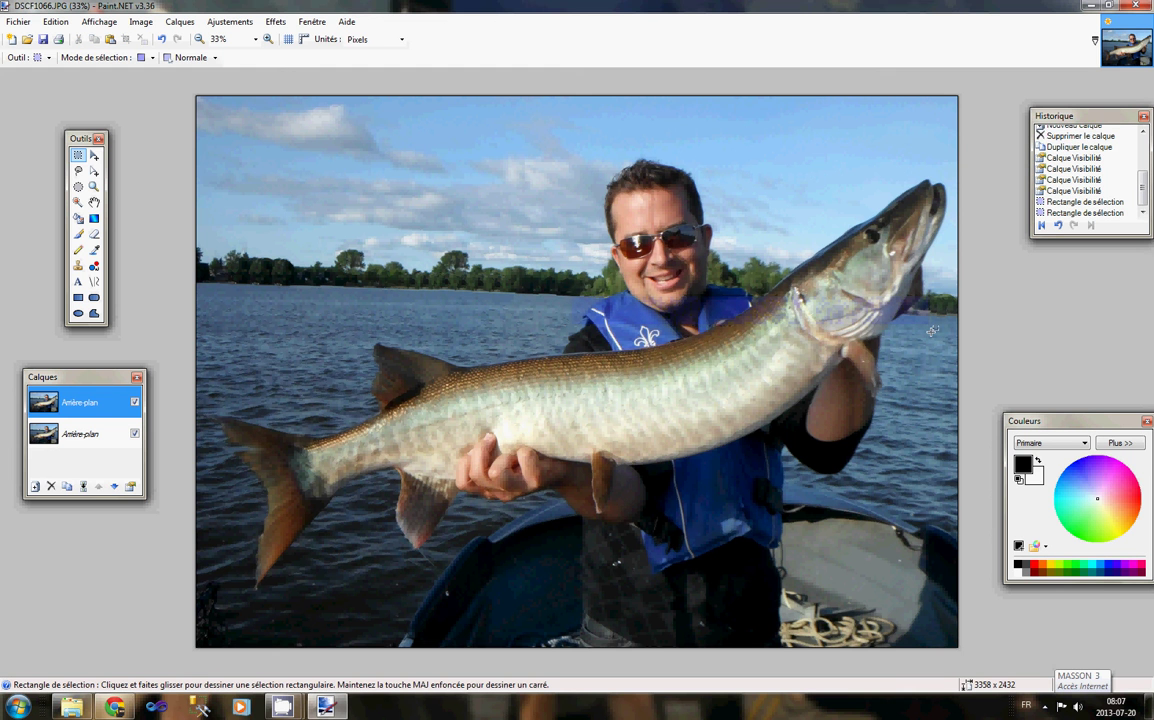
pyautogui.click(941, 330)
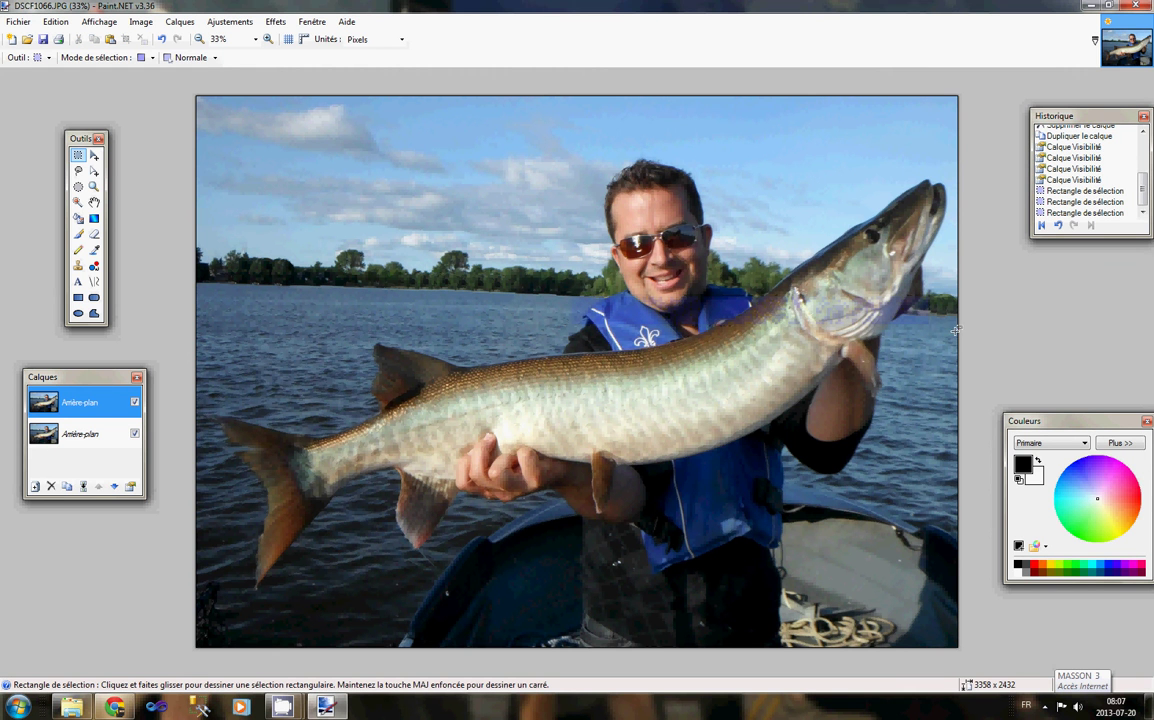
# - Cut everything outside a rectangle about 1695 x 795 pixels around the man's and fish's heads from the upper layer, using an inverted selection
pyautogui.moveTo(955, 331); pyautogui.dragTo(571, 153)
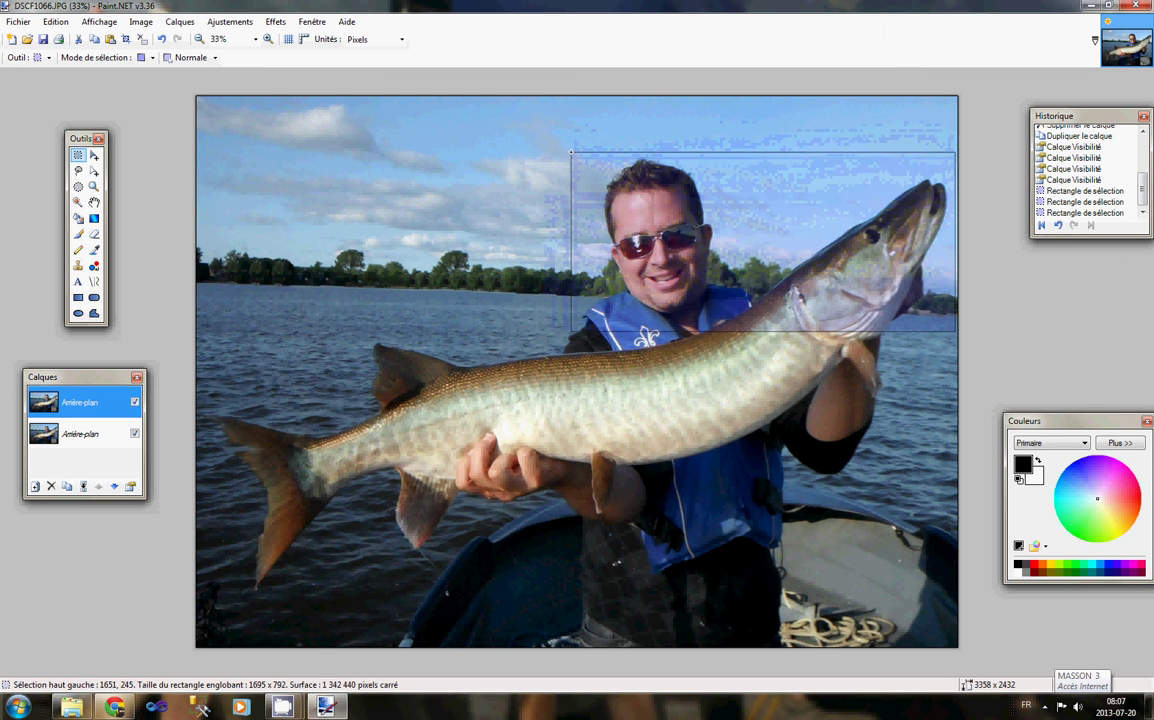
pyautogui.moveTo(571, 153); pyautogui.dragTo(571, 152)
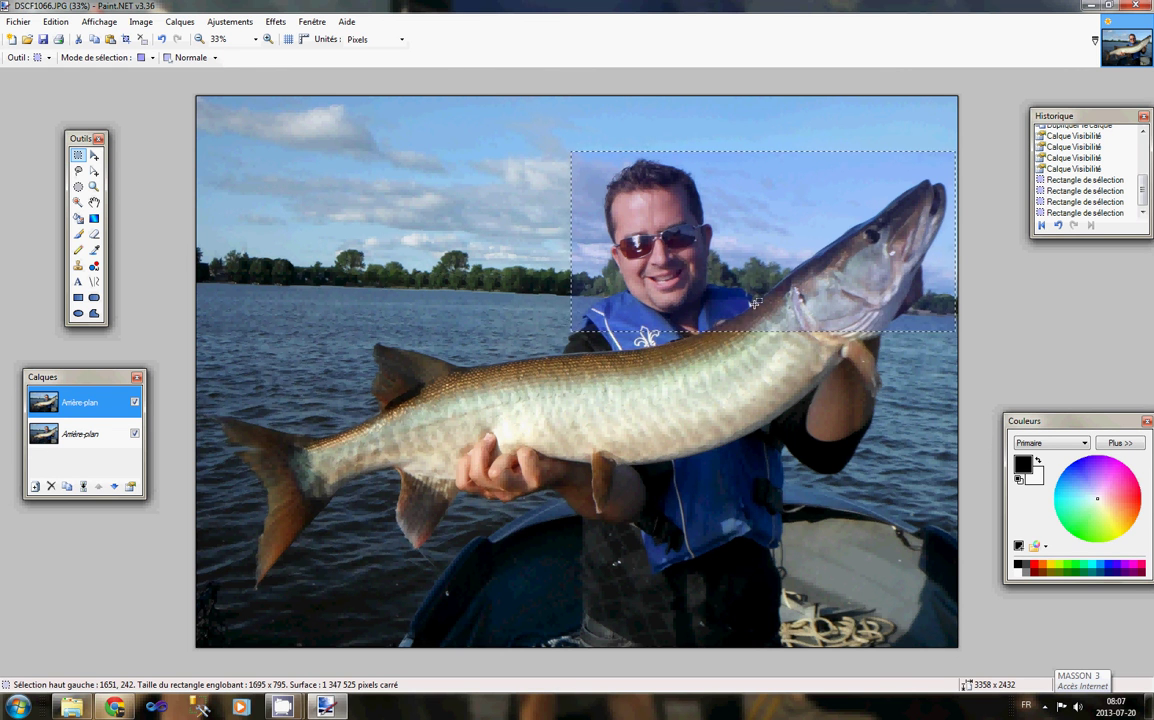
pyautogui.click(62, 24)
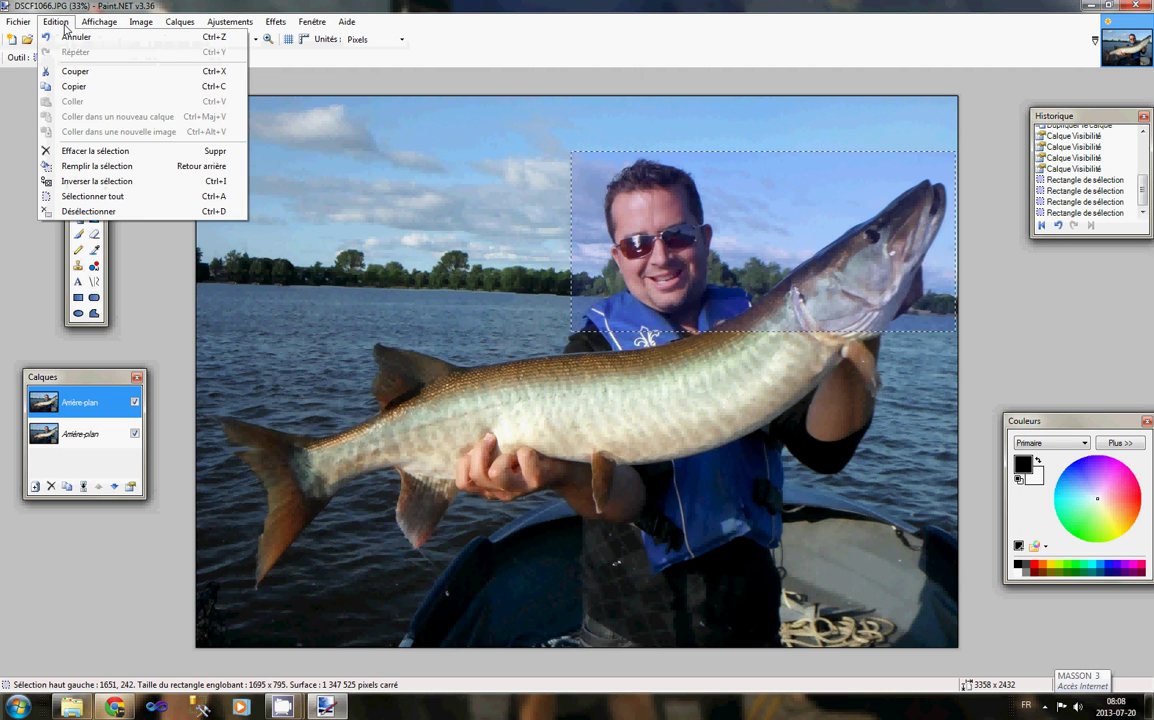
pyautogui.click(104, 183)
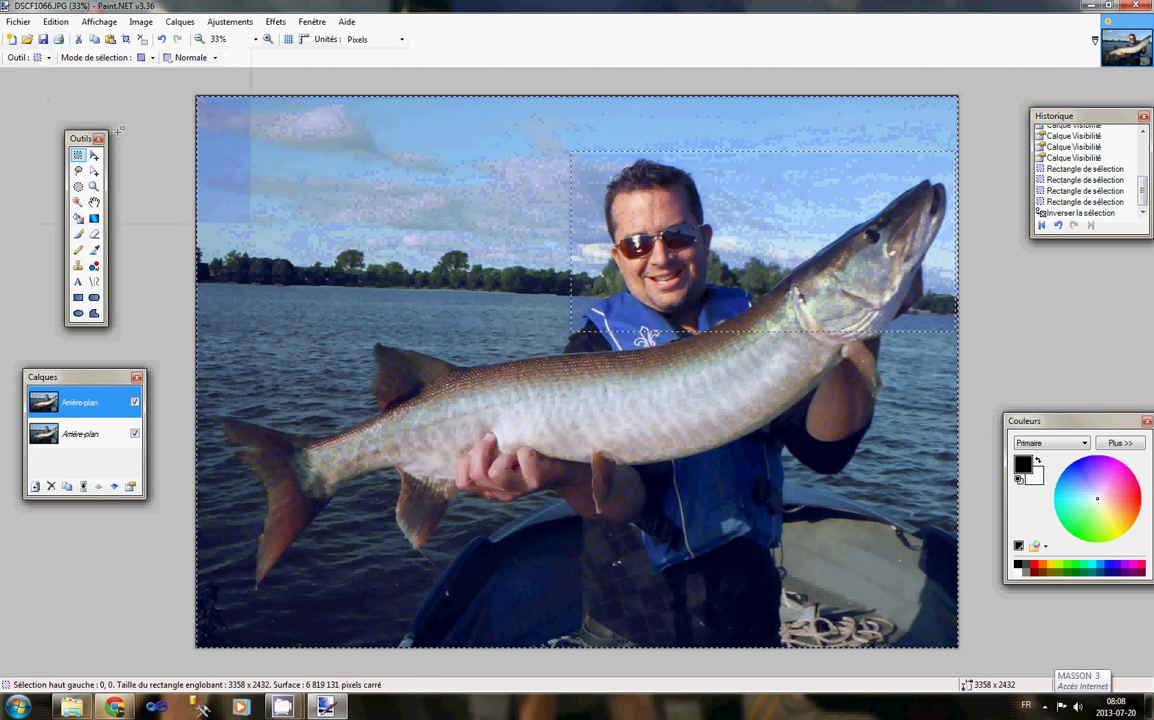
pyautogui.click(55, 22)
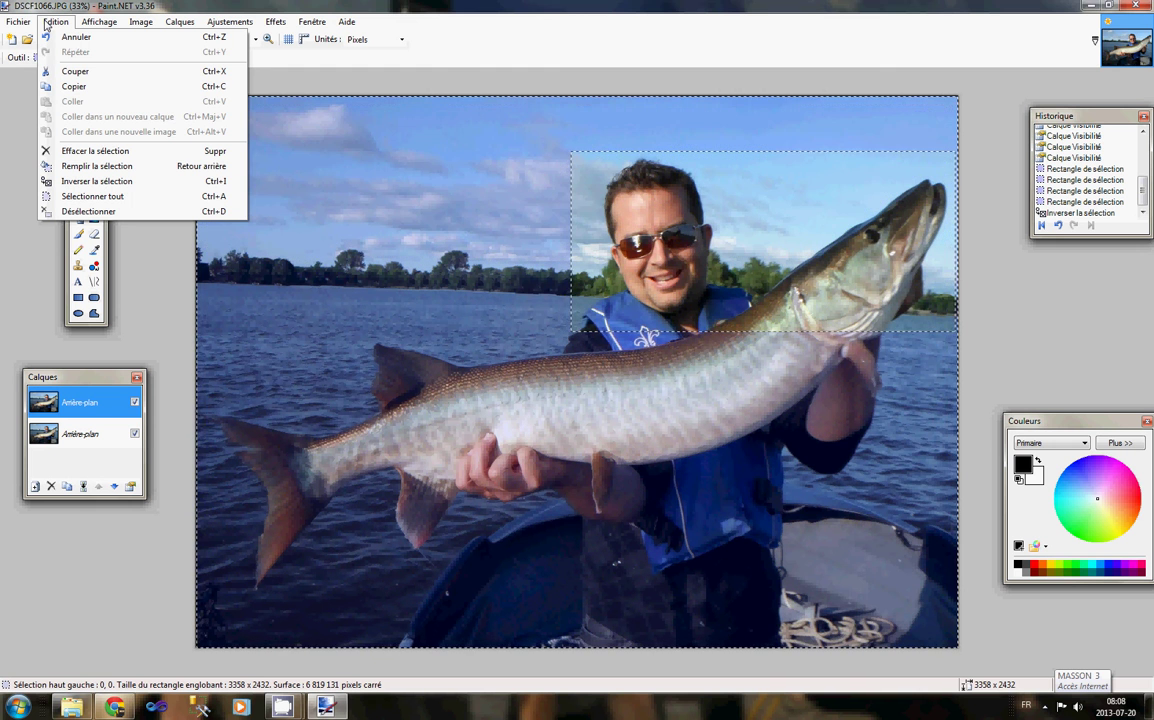
pyautogui.click(84, 72)
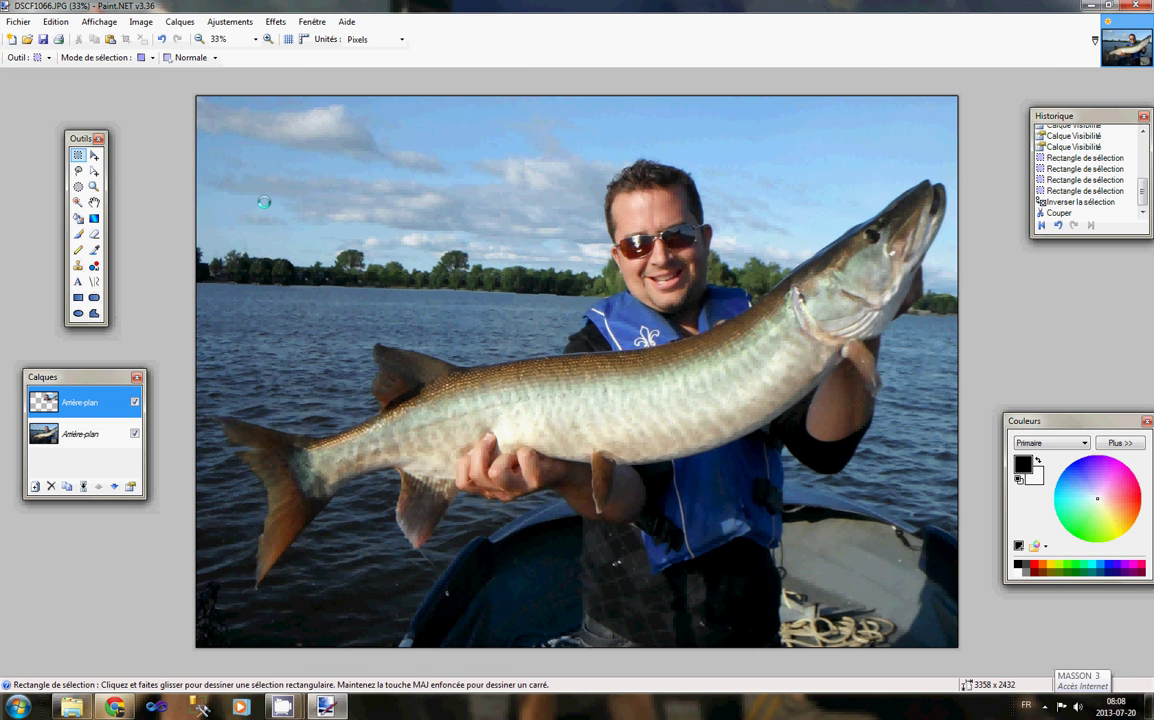
# - Hide and show the lower background layer to inspect the cropped upper layer on its own
pyautogui.click(134, 437)
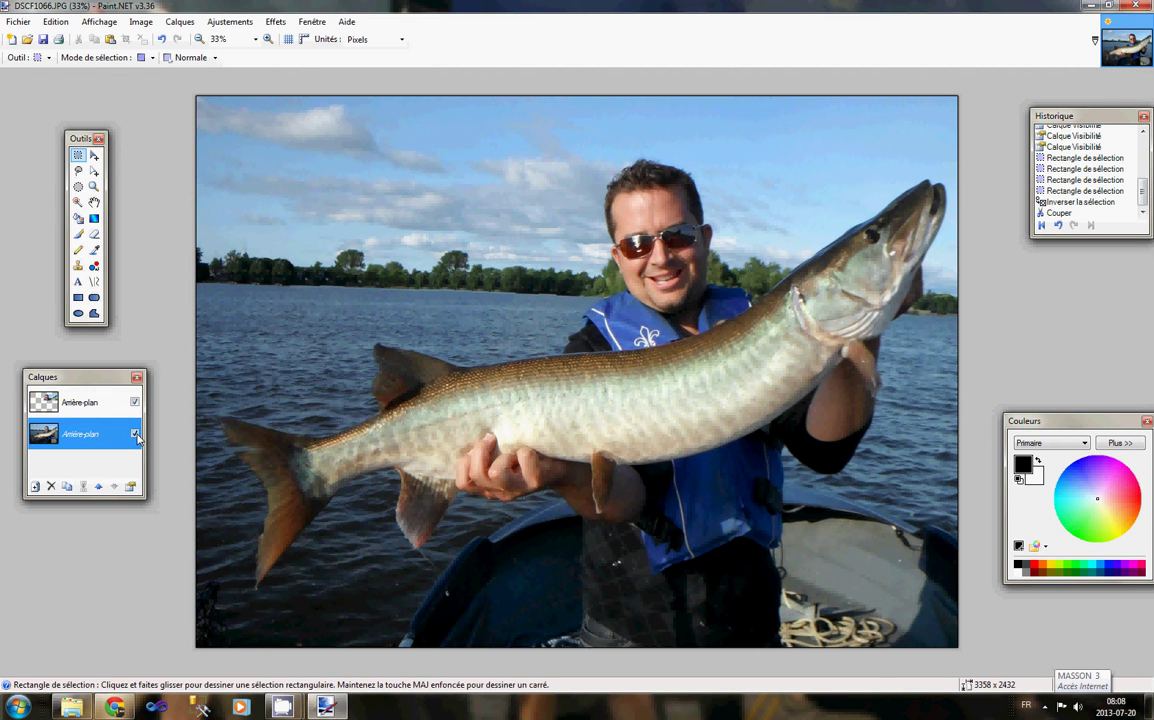
pyautogui.click(135, 434)
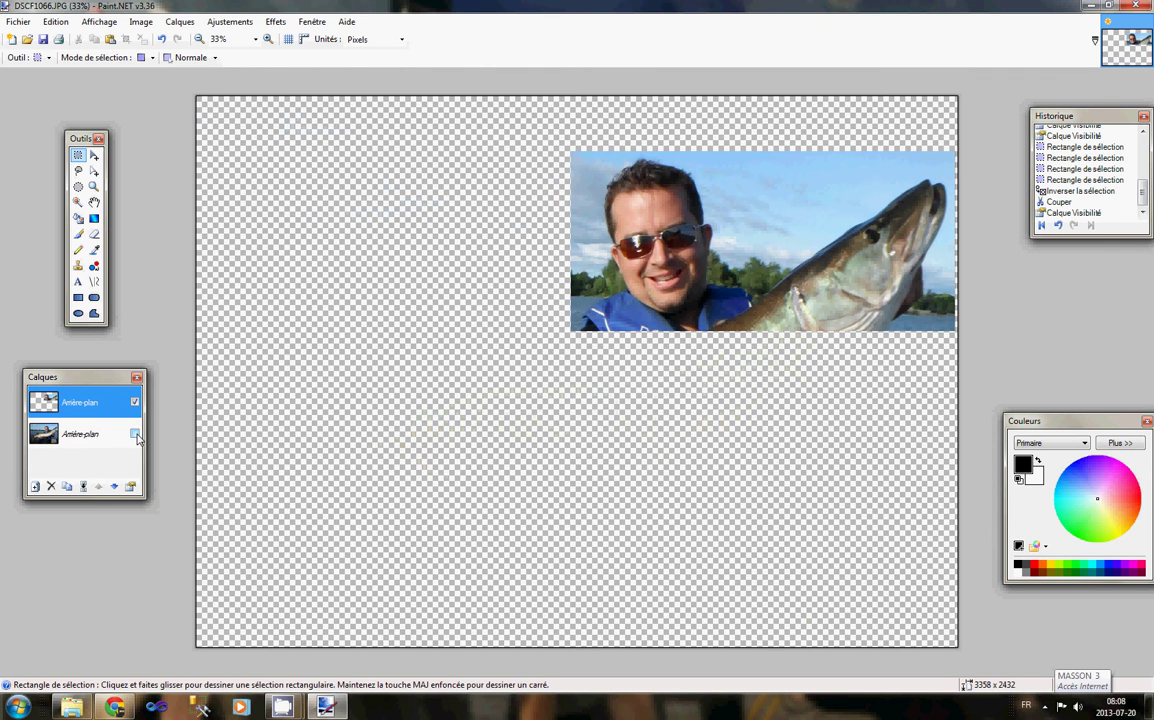
pyautogui.click(135, 434)
# - On the lower background layer, select a rectangle of clear sky about 1576 x 252 pixels at the photo's upper-right corner
pyautogui.click(95, 432)
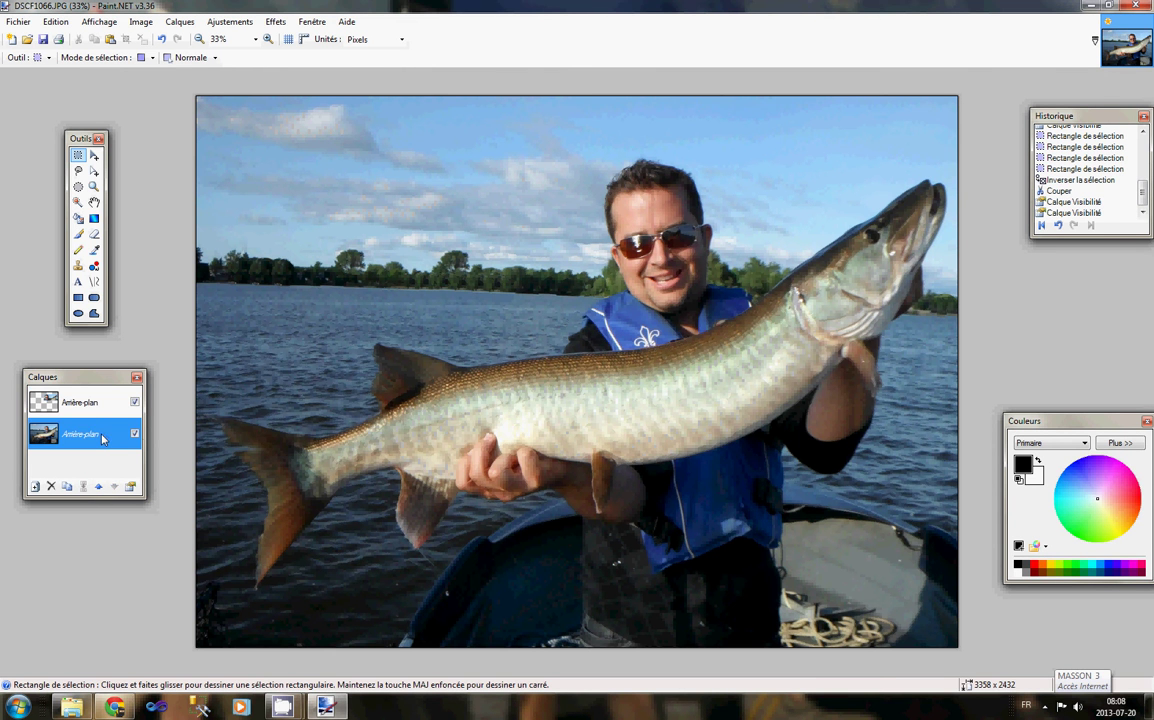
pyautogui.click(94, 401)
pyautogui.doubleClick(93, 434)
pyautogui.click(640, 403)
pyautogui.moveTo(601, 92); pyautogui.dragTo(961, 152)
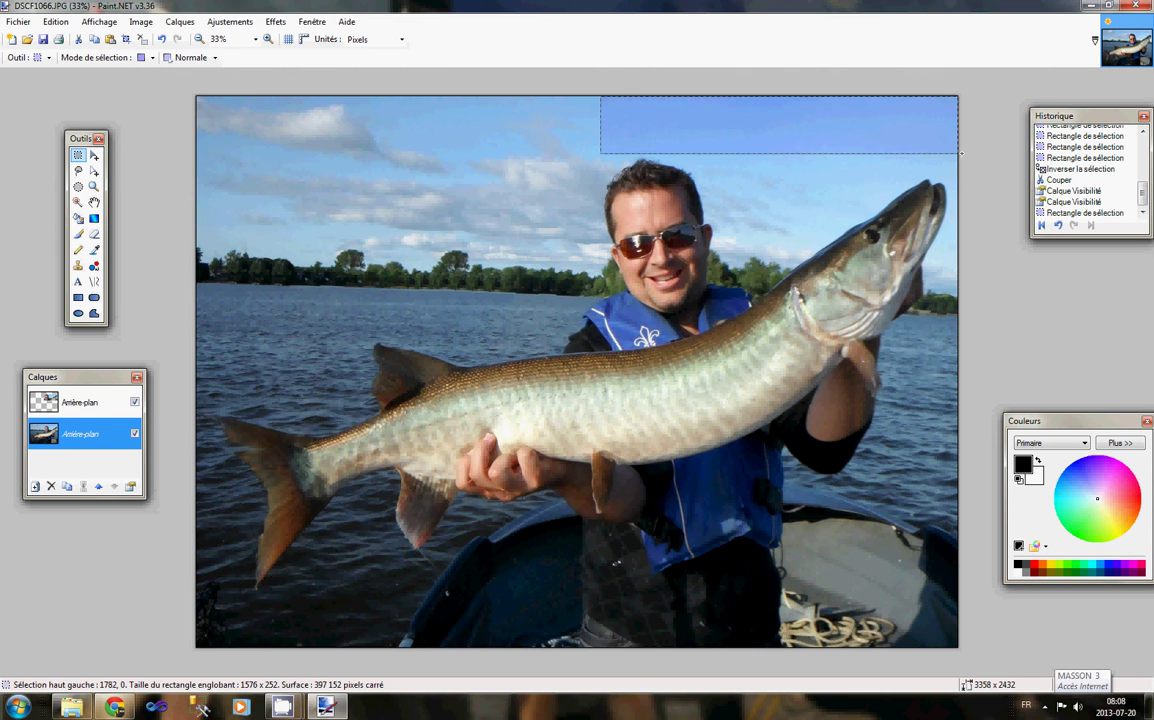
# - Stretch the selected sky pixels over the photo's full width and down to the waterline, about 3358 x 989 pixels
pyautogui.click(94, 157)
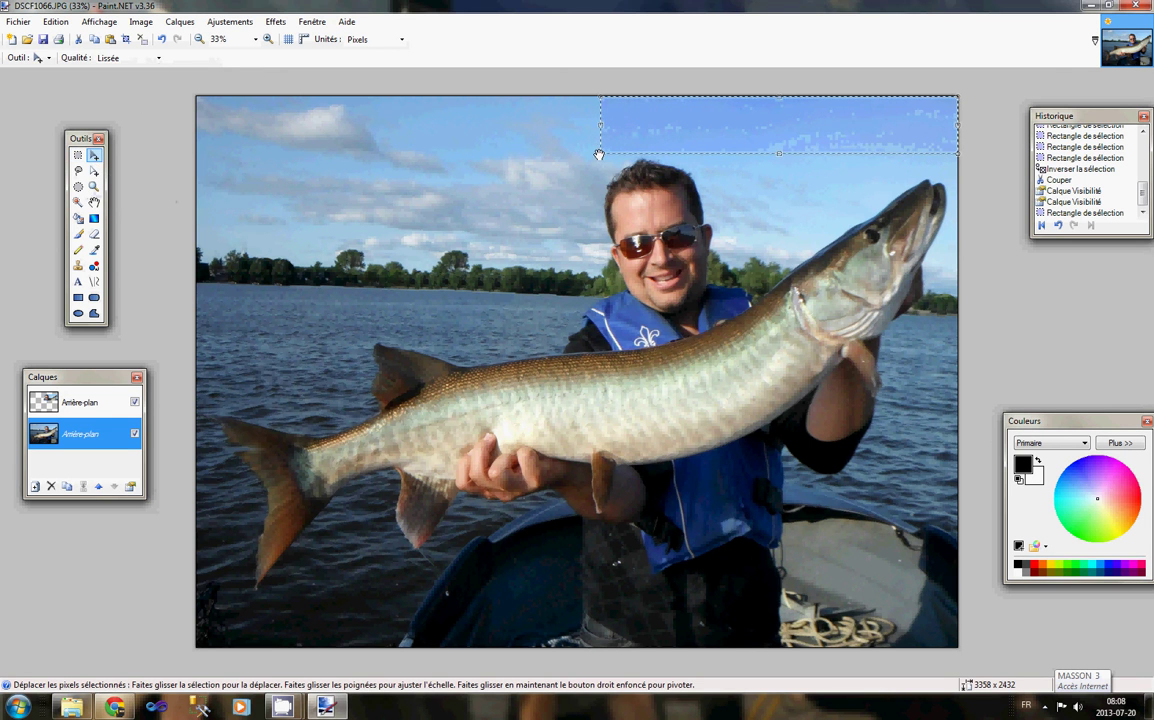
pyautogui.moveTo(602, 154)
pyautogui.mouseDown()
pyautogui.moveTo(362, 268)
pyautogui.moveTo(232, 309)
pyautogui.moveTo(174, 319)
pyautogui.moveTo(178, 309)
pyautogui.moveTo(180, 322)
pyautogui.mouseUp()
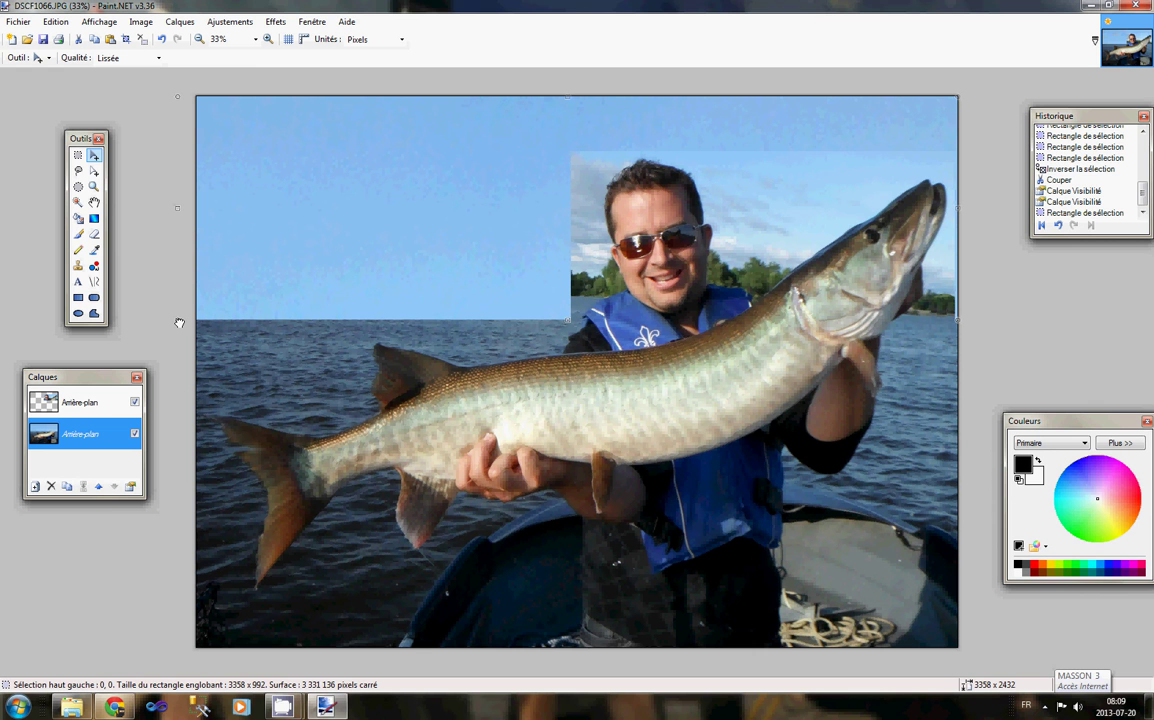
pyautogui.moveTo(180, 323); pyautogui.dragTo(178, 320)
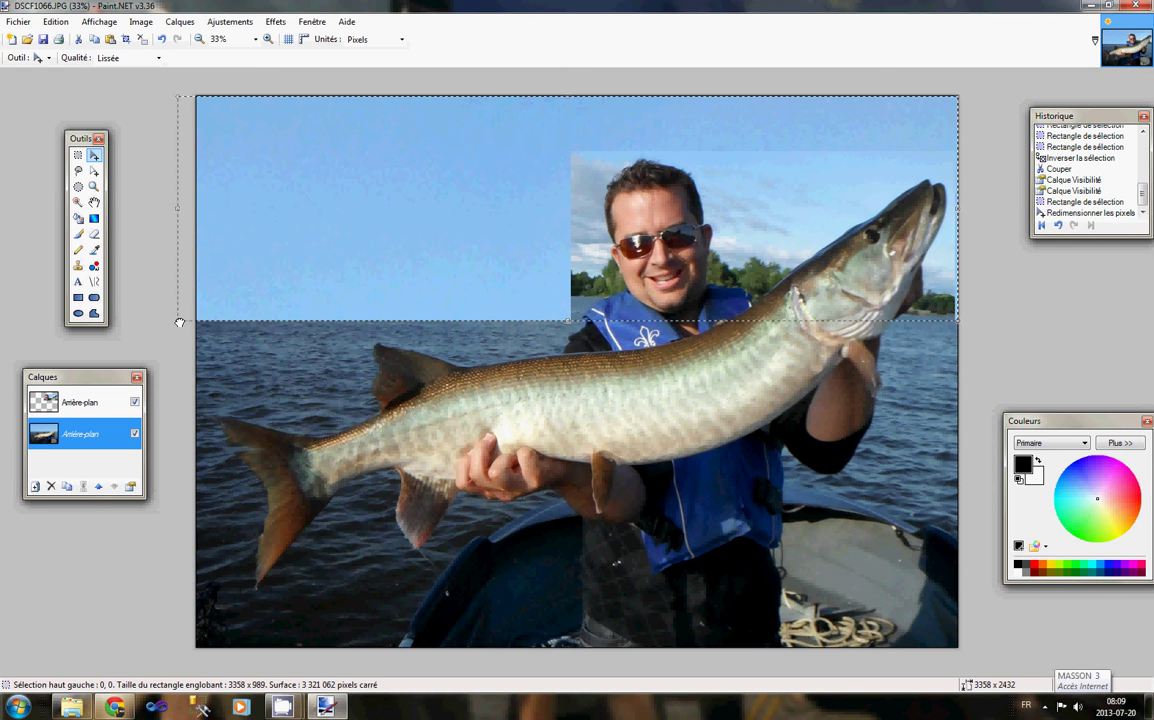
# - Deselect the stretched sky and select a thin full-width strip about 3358 x 77 pixels along the horizon on the lower layer
pyautogui.click(78, 157)
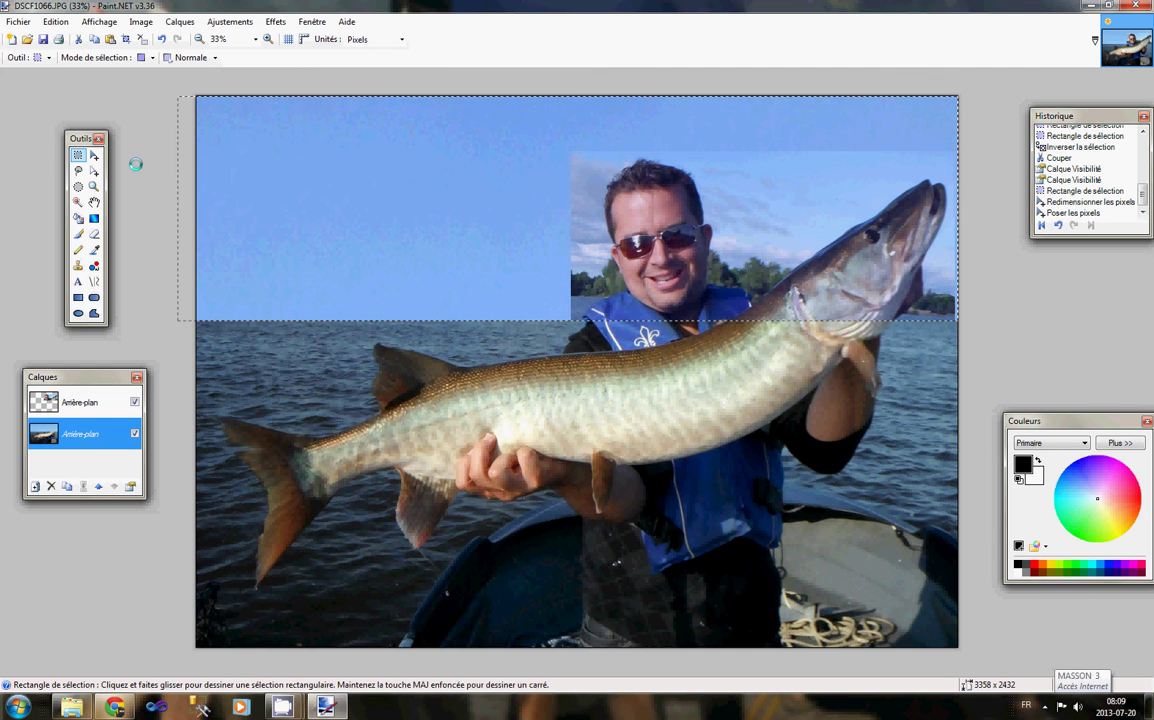
pyautogui.hotkey('ctrl', 'd')
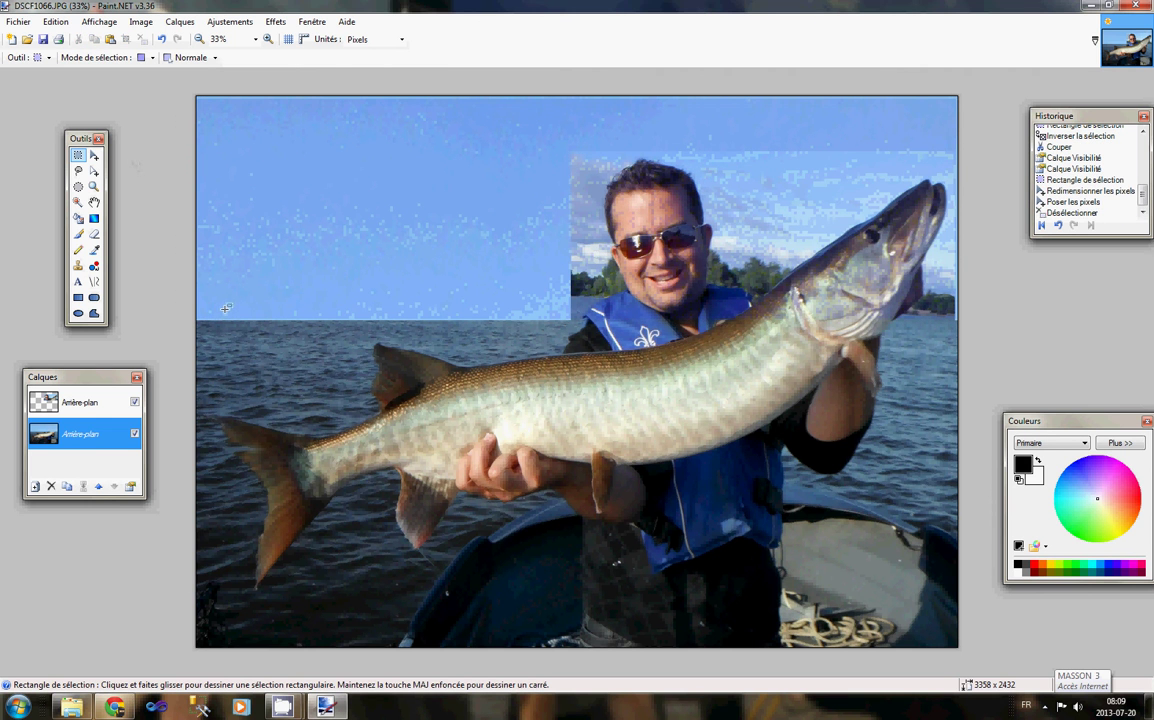
pyautogui.moveTo(192, 313); pyautogui.dragTo(982, 328)
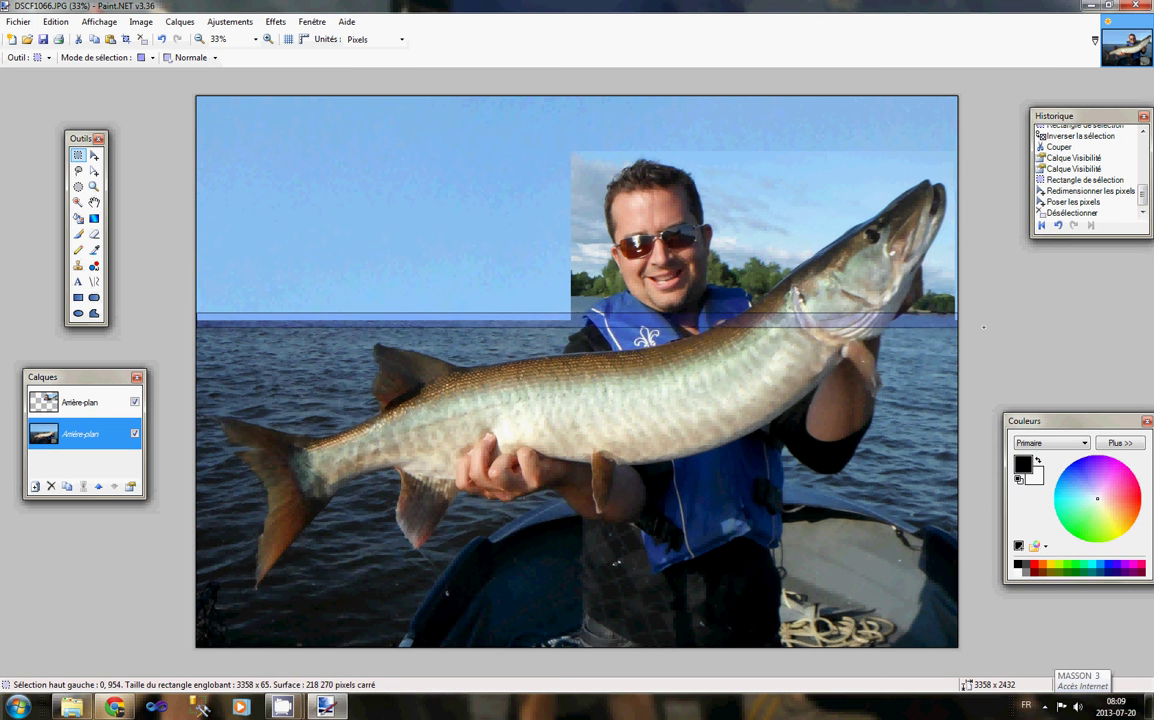
pyautogui.moveTo(983, 327); pyautogui.dragTo(983, 330)
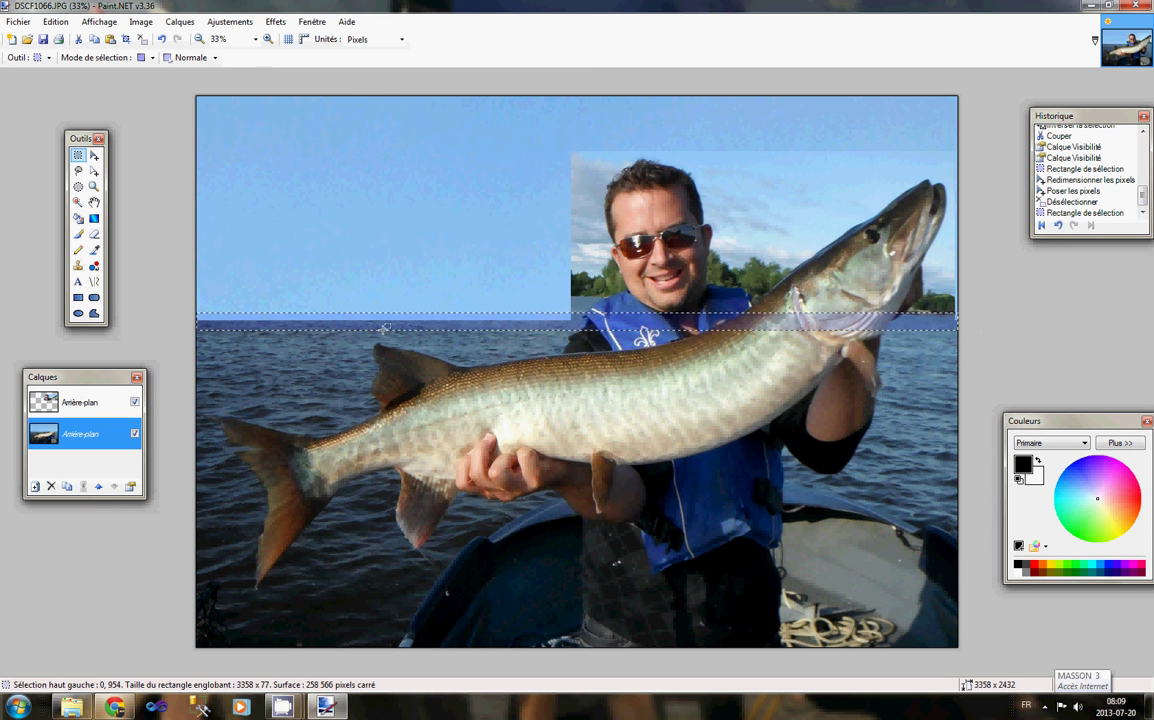
# - Apply a Gaussian blur with a radius of 8 to the selected horizon strip and clear the selection
pyautogui.click(273, 24)
pyautogui.moveTo(317, 87)
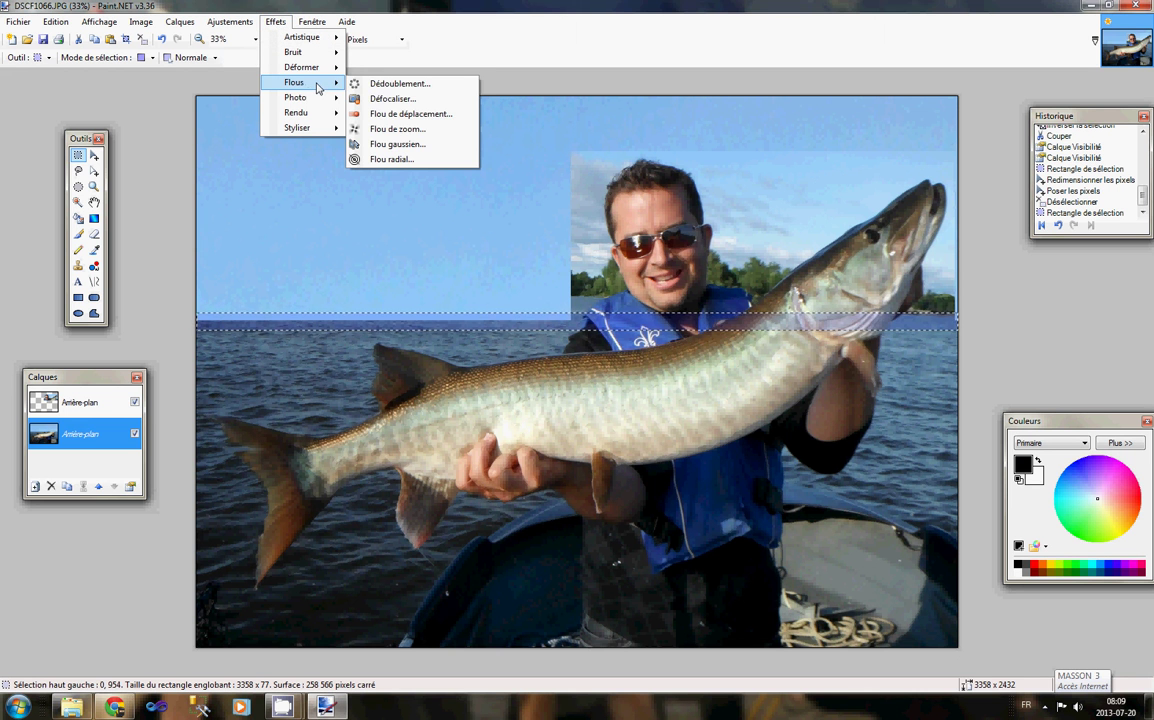
pyautogui.click(413, 146)
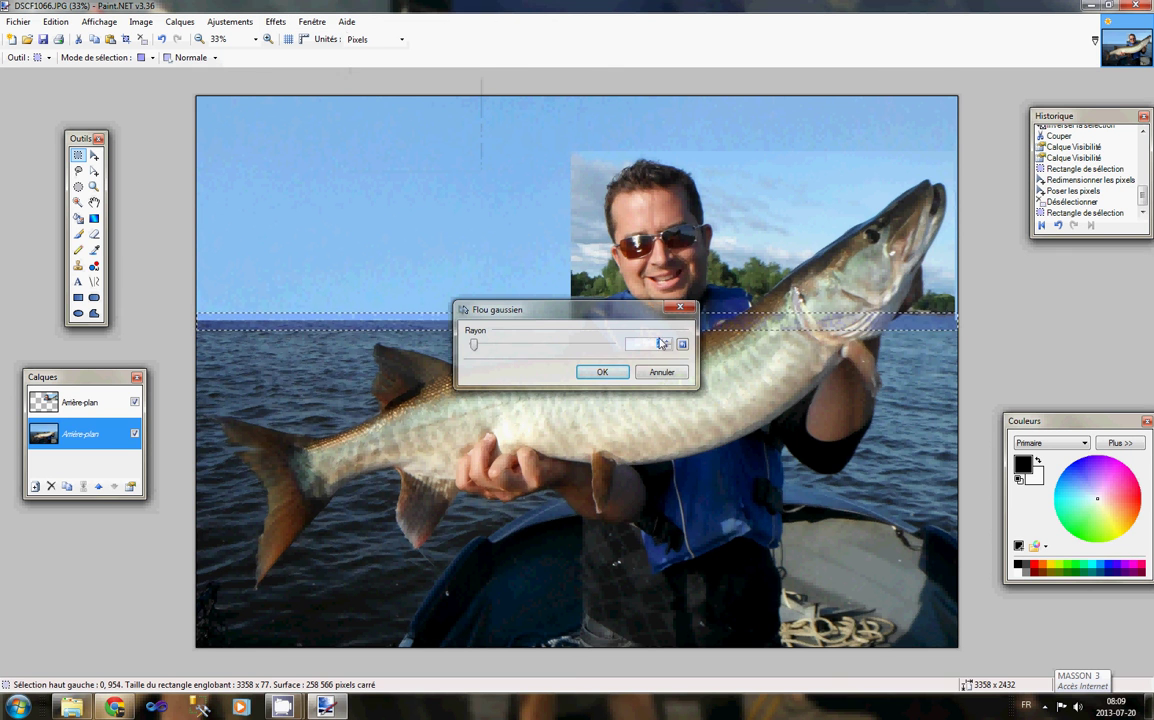
pyautogui.click(666, 341)
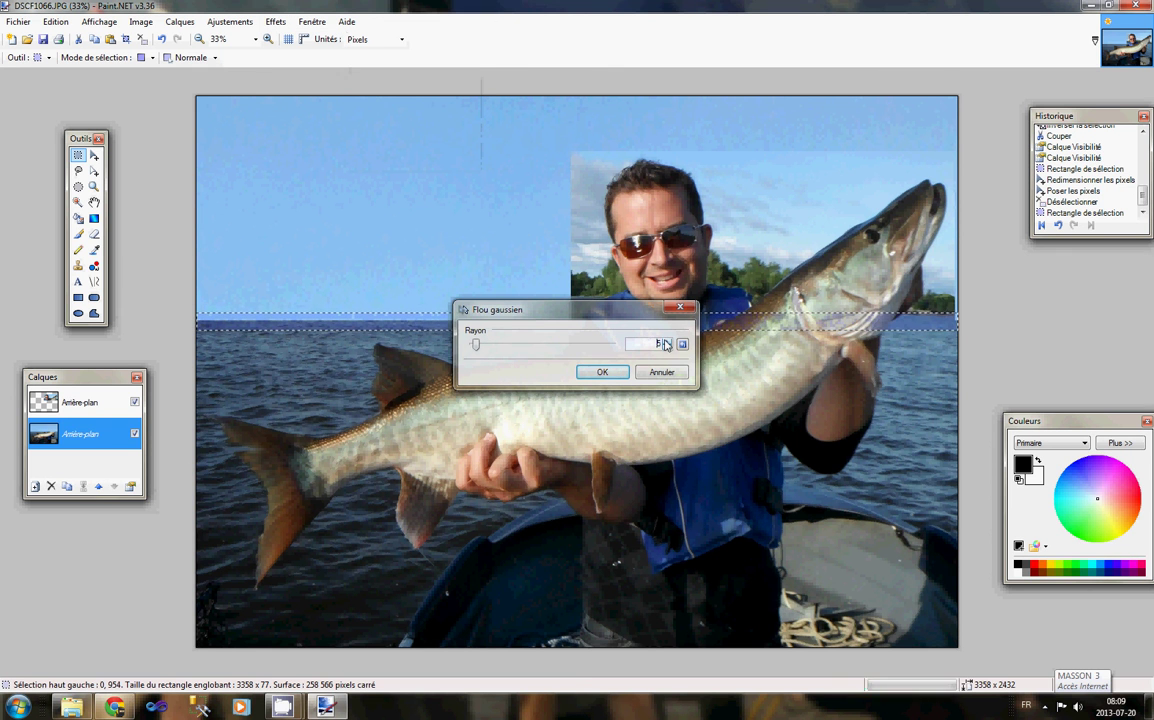
pyautogui.click(663, 341)
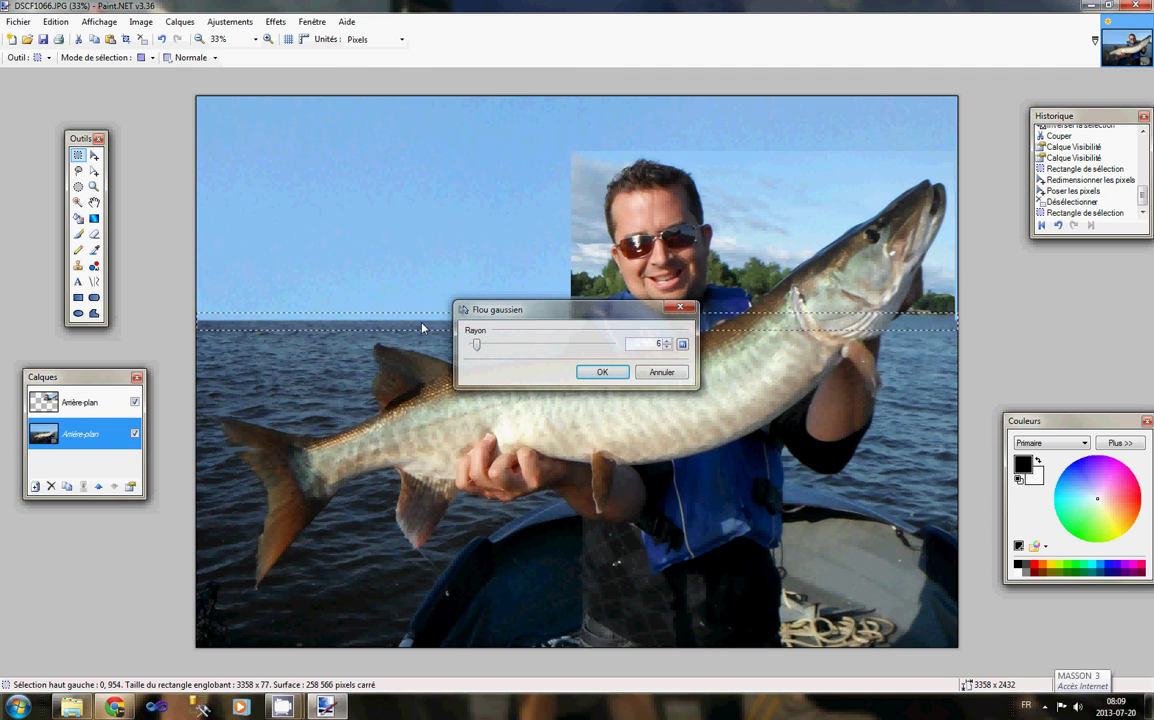
pyautogui.click(668, 341)
pyautogui.click(668, 341)
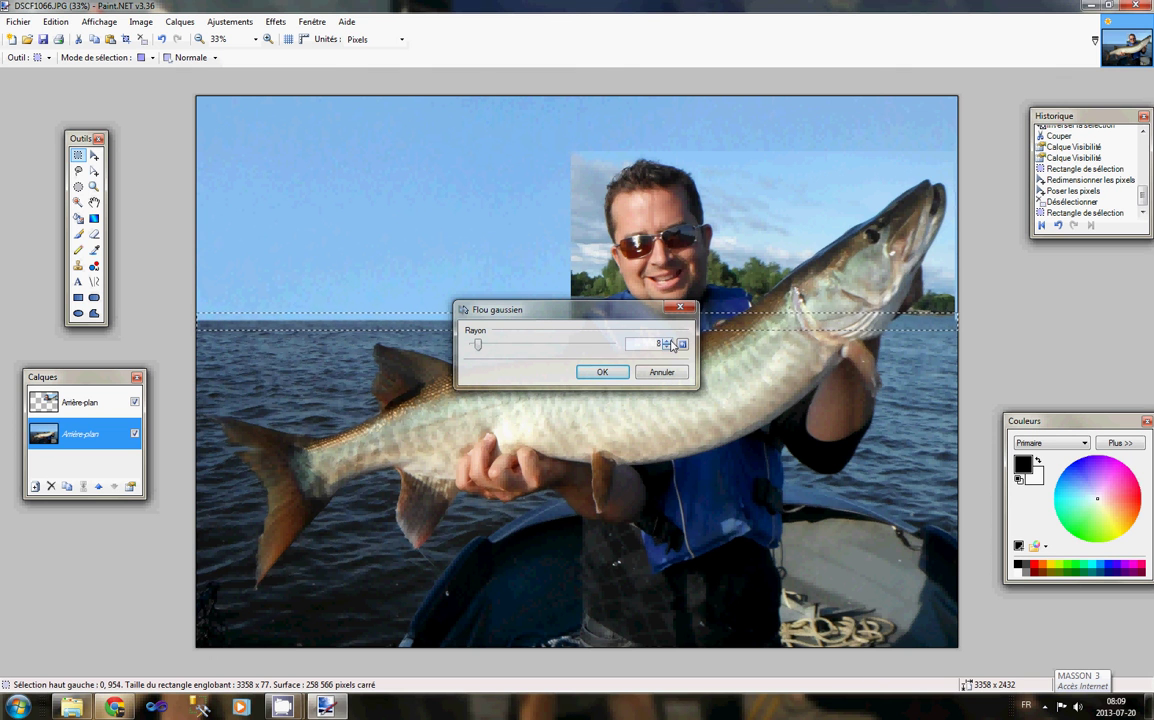
pyautogui.click(612, 377)
pyautogui.click(612, 380)
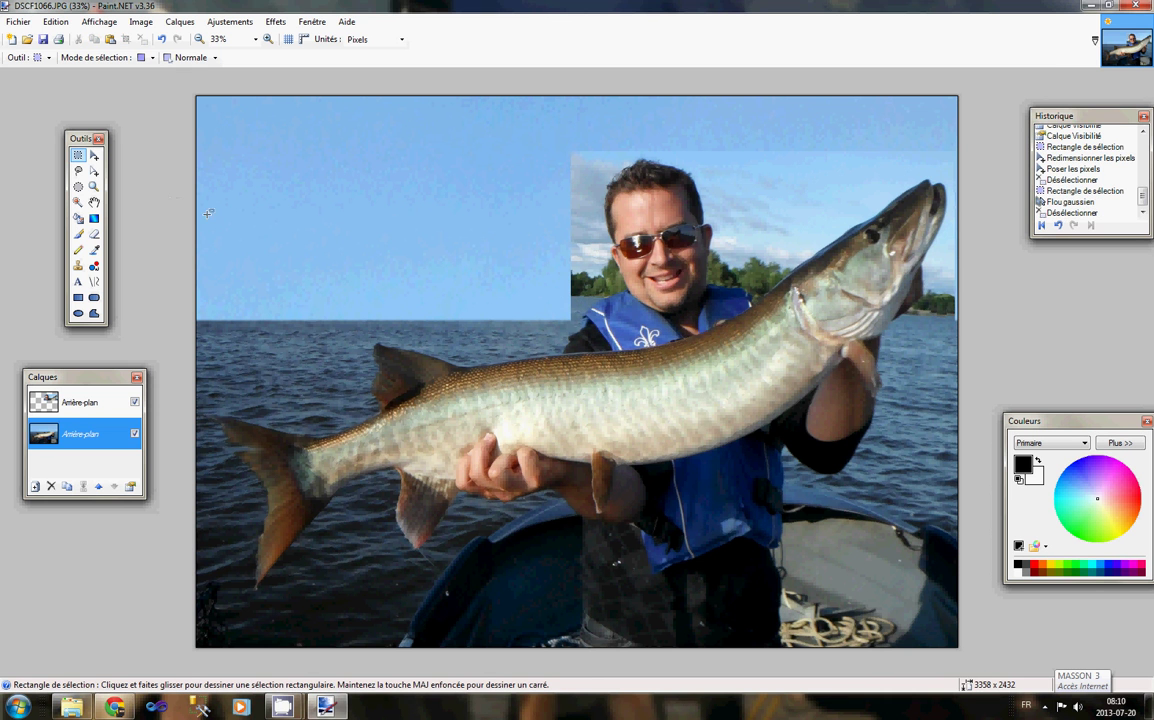
# - On the upper layer, select the original sky around the man and fish with the Magic Wand at 50% tolerance and delete it
pyautogui.click(81, 412)
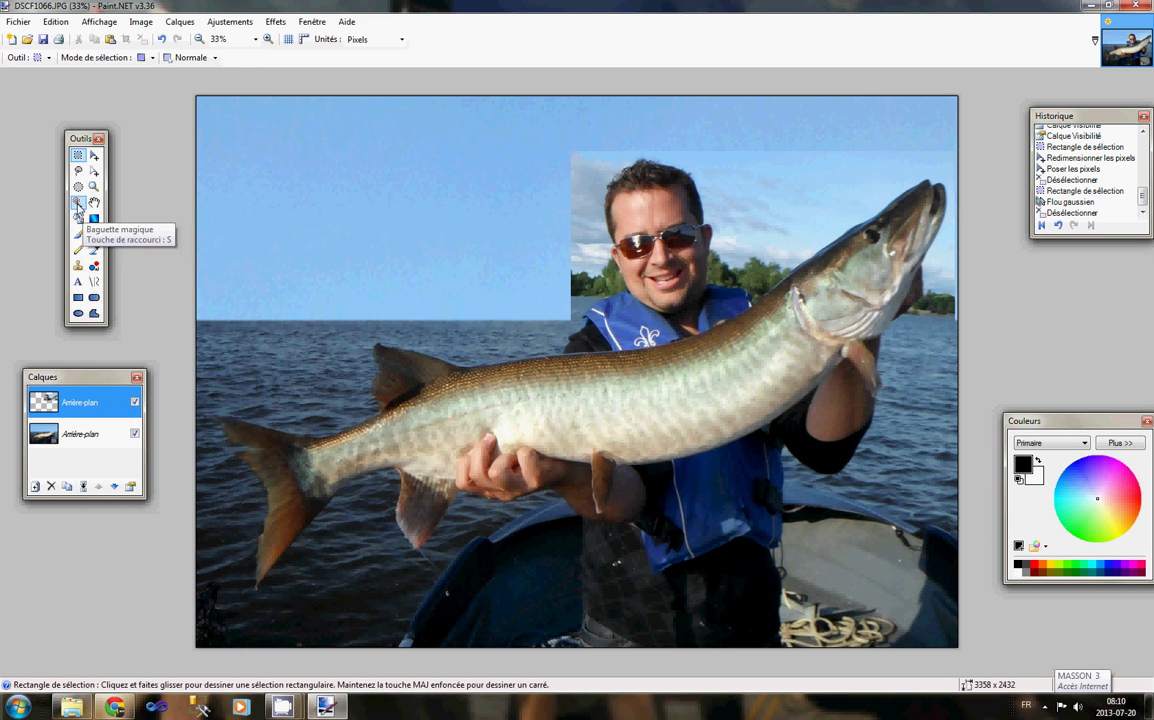
pyautogui.click(78, 204)
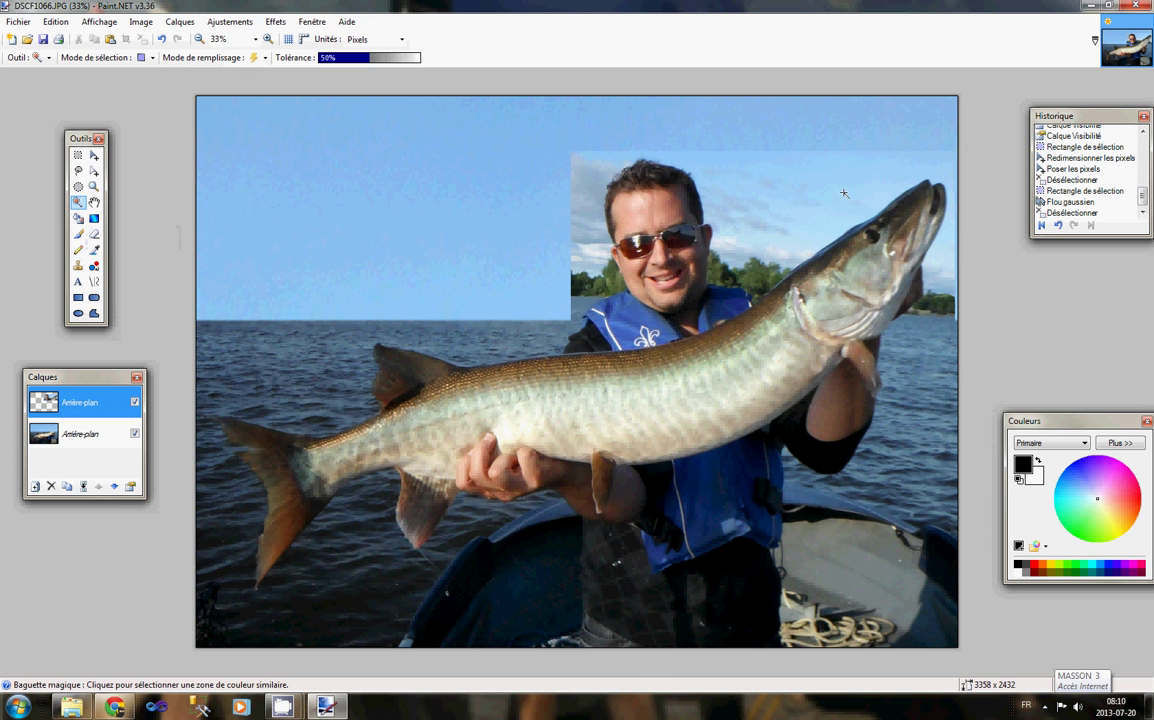
pyautogui.click(900, 176)
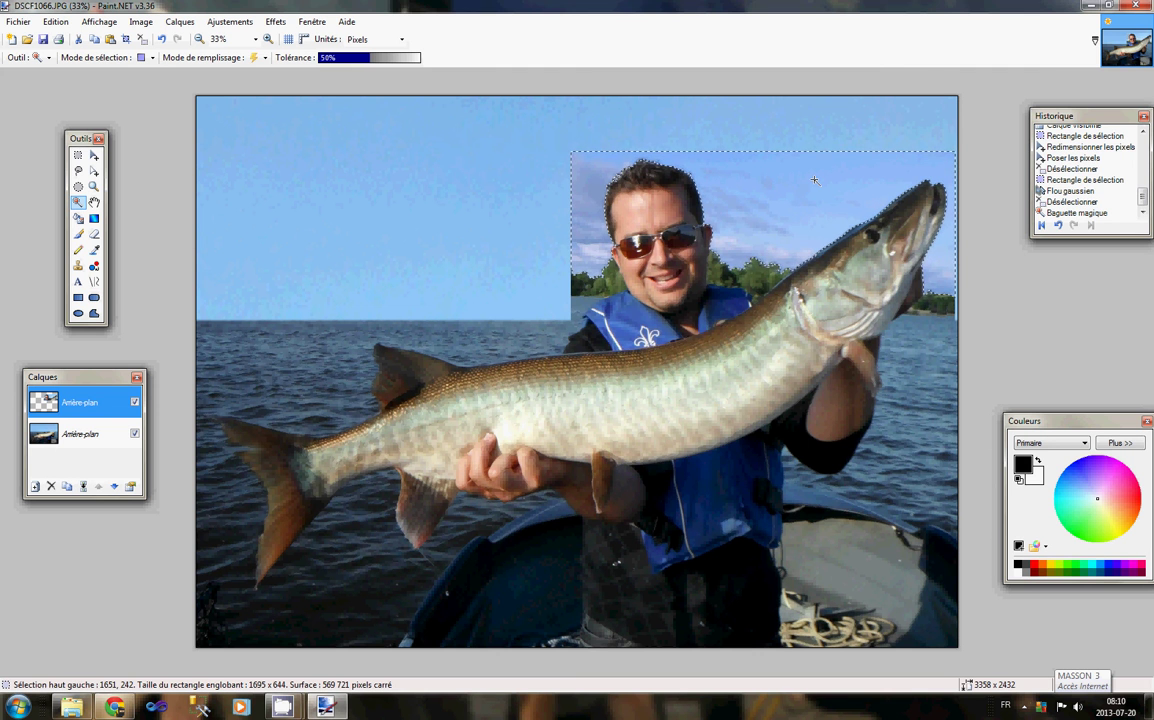
pyautogui.press('Delete')
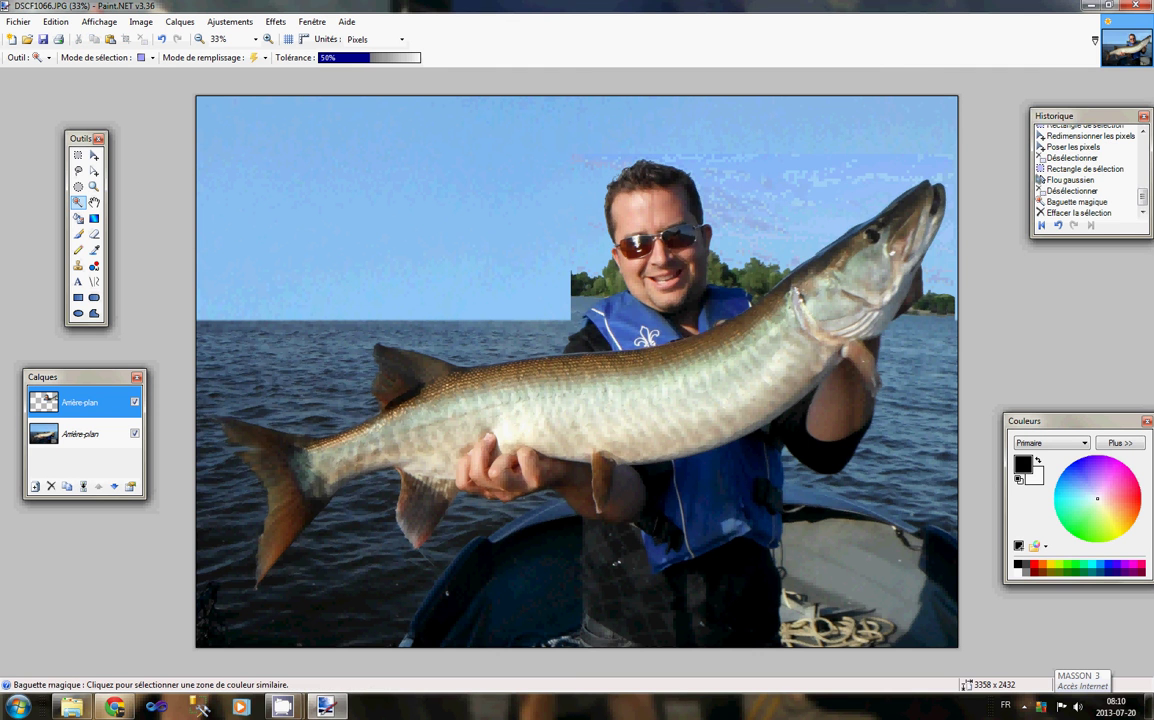
# - Erase the trees and water left beside the man's face and shoulder on the upper layer with a 125-pixel-wide eraser
pyautogui.click(94, 235)
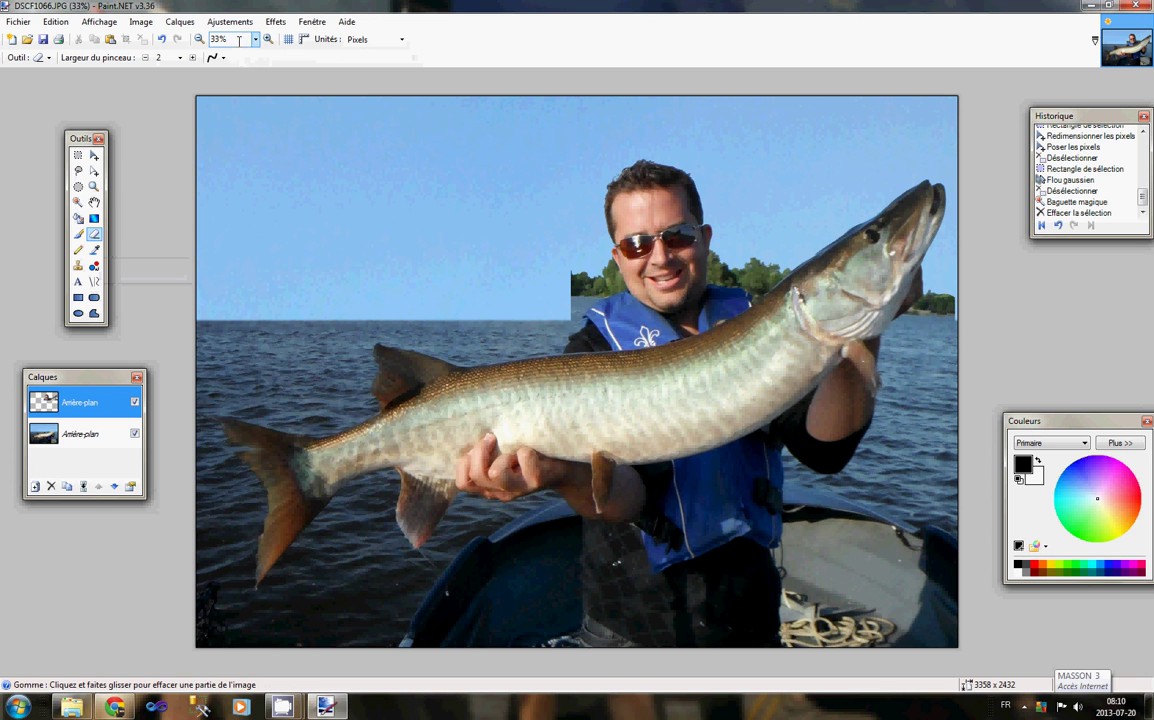
pyautogui.click(180, 58)
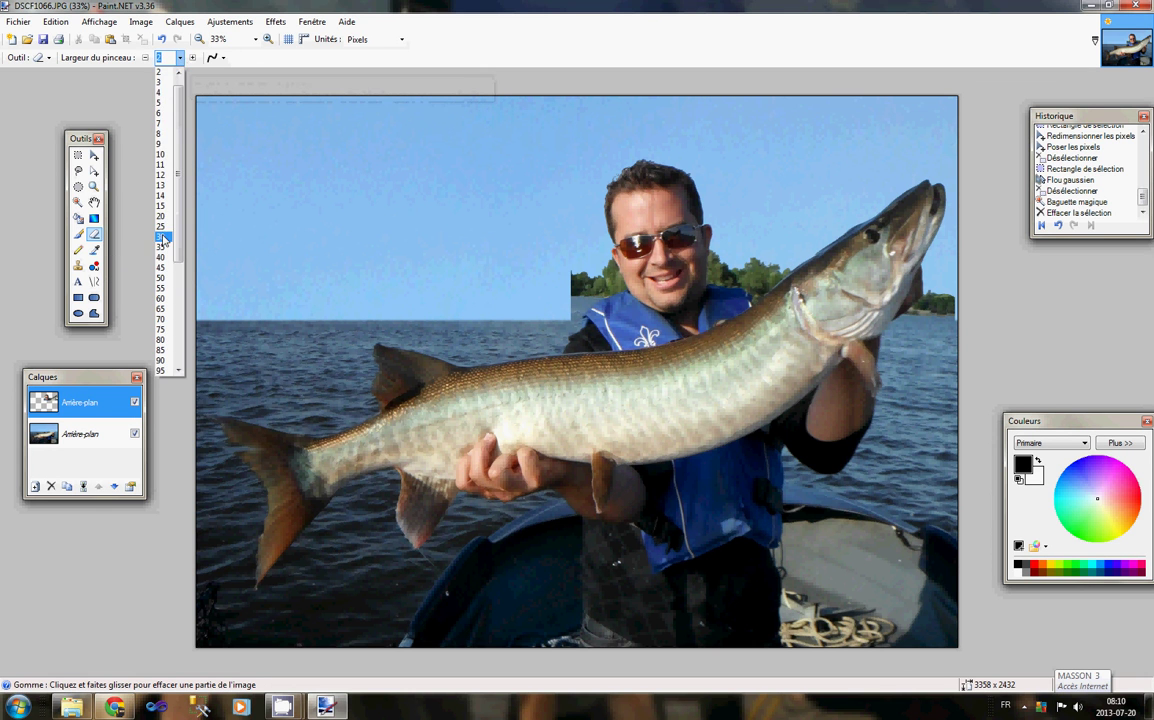
pyautogui.click(164, 238)
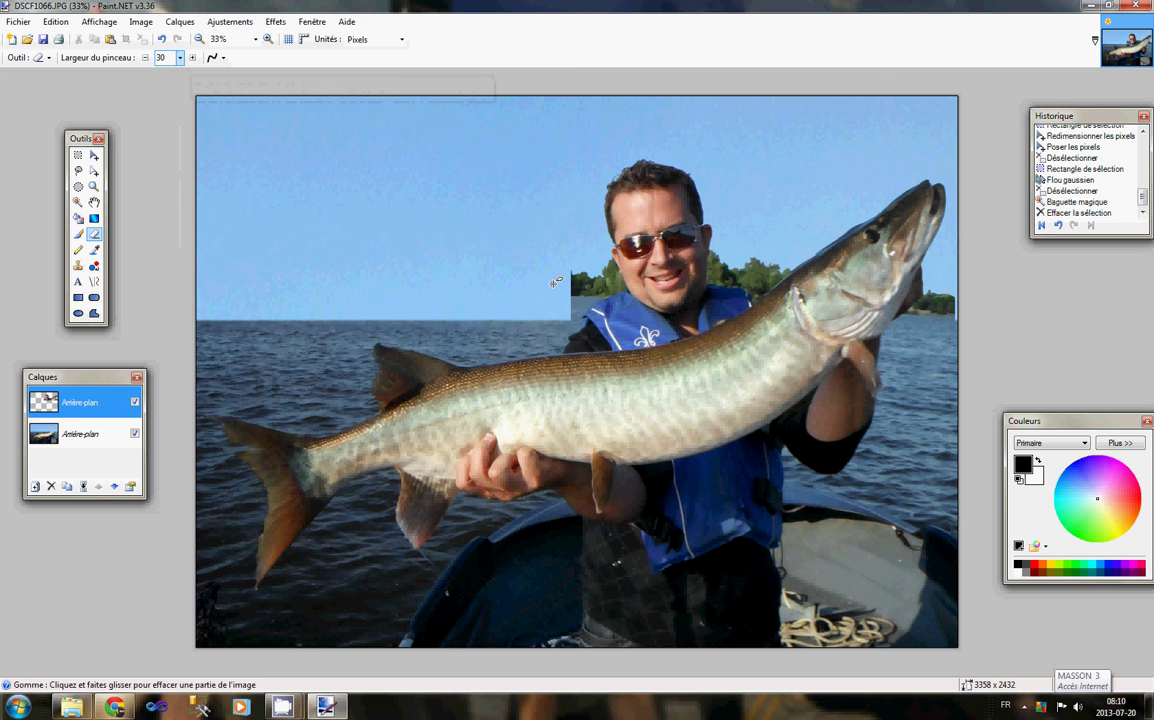
pyautogui.click(180, 58)
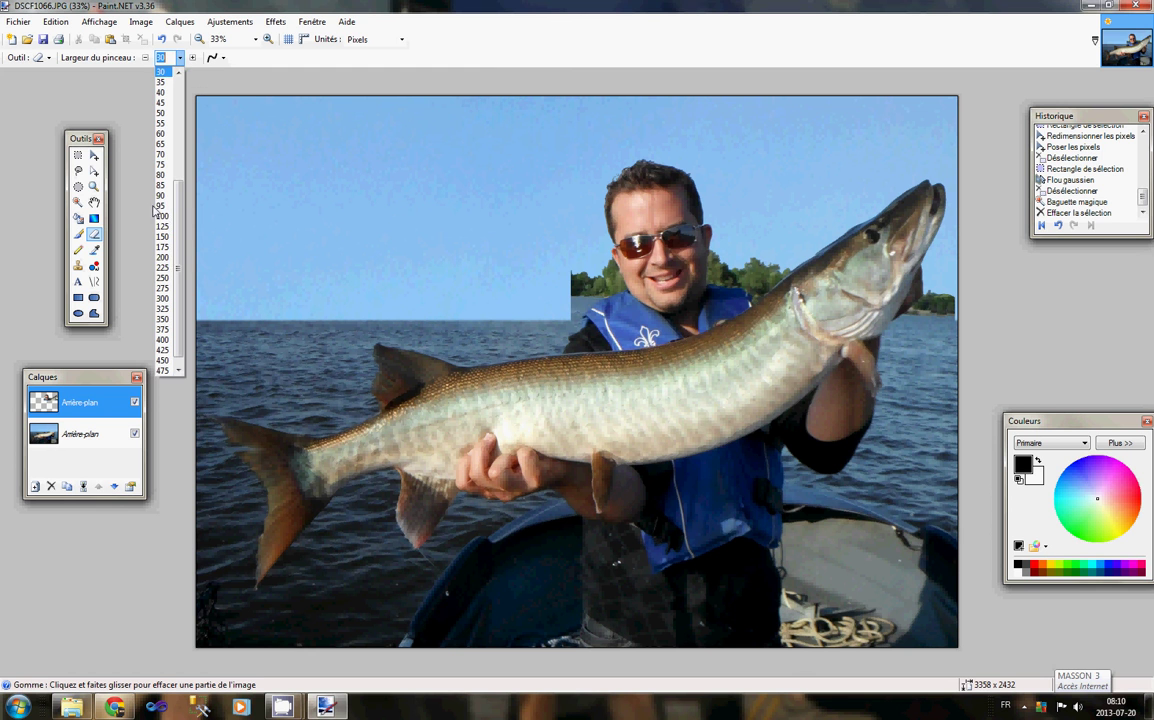
pyautogui.click(160, 209)
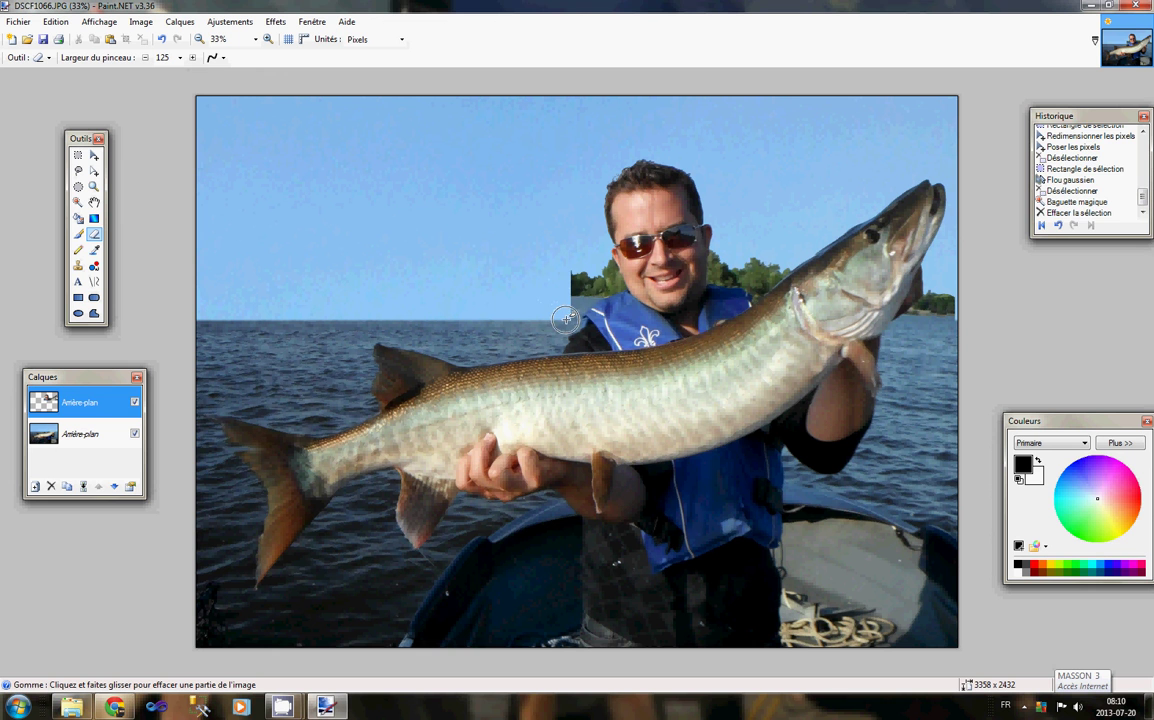
pyautogui.click(568, 316)
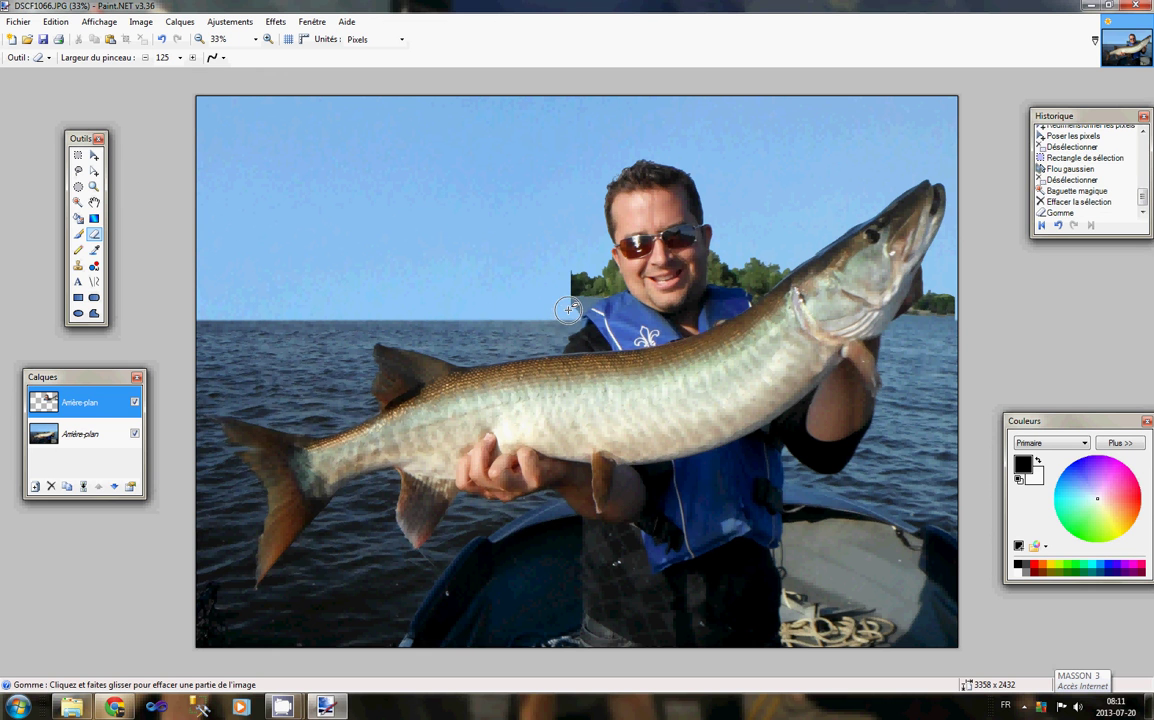
pyautogui.click(573, 302)
pyautogui.click(580, 296)
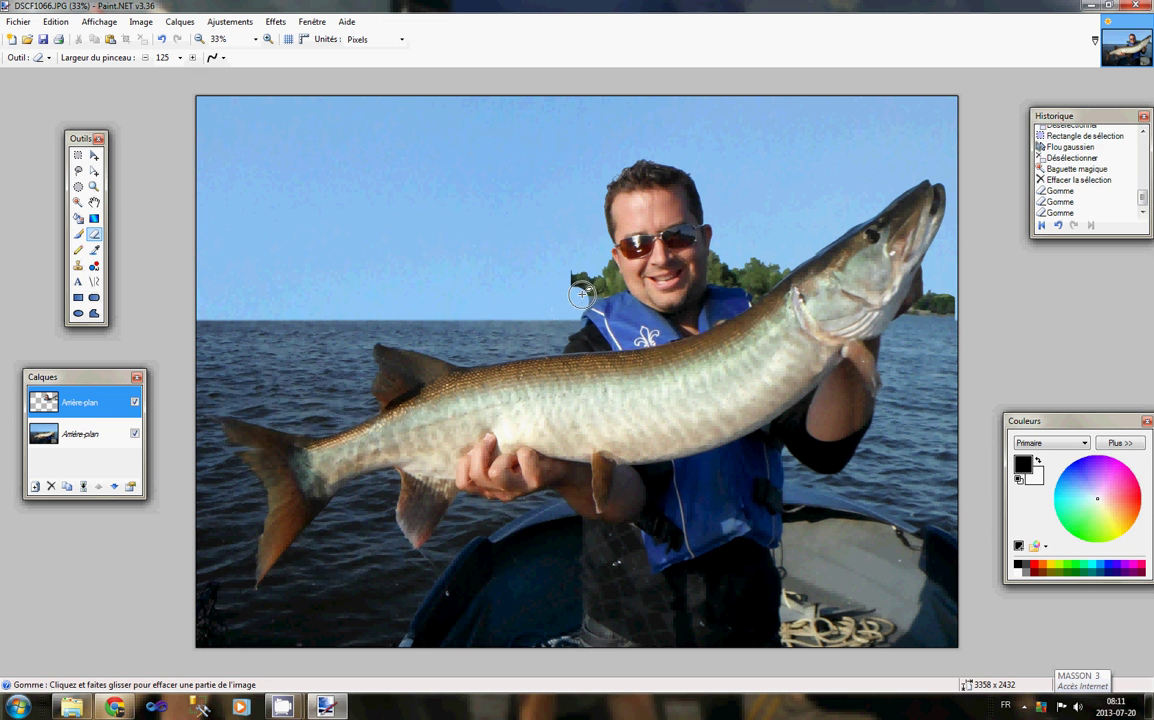
pyautogui.click(588, 289)
pyautogui.click(594, 286)
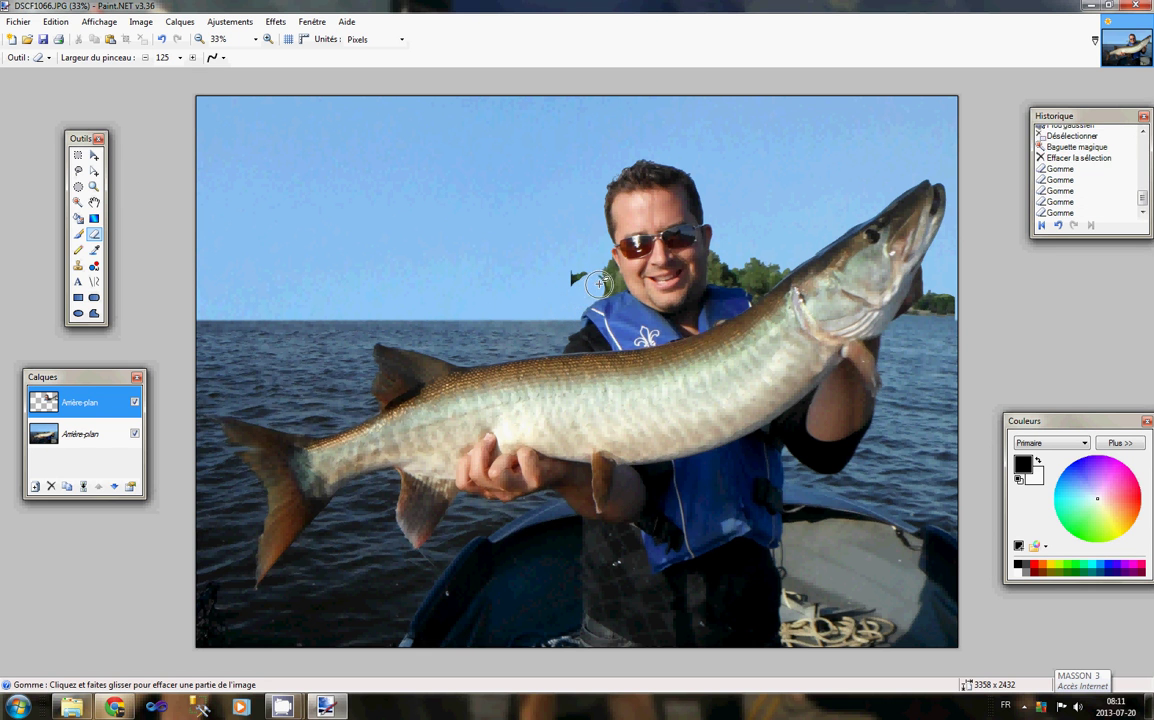
pyautogui.click(600, 284)
pyautogui.click(575, 278)
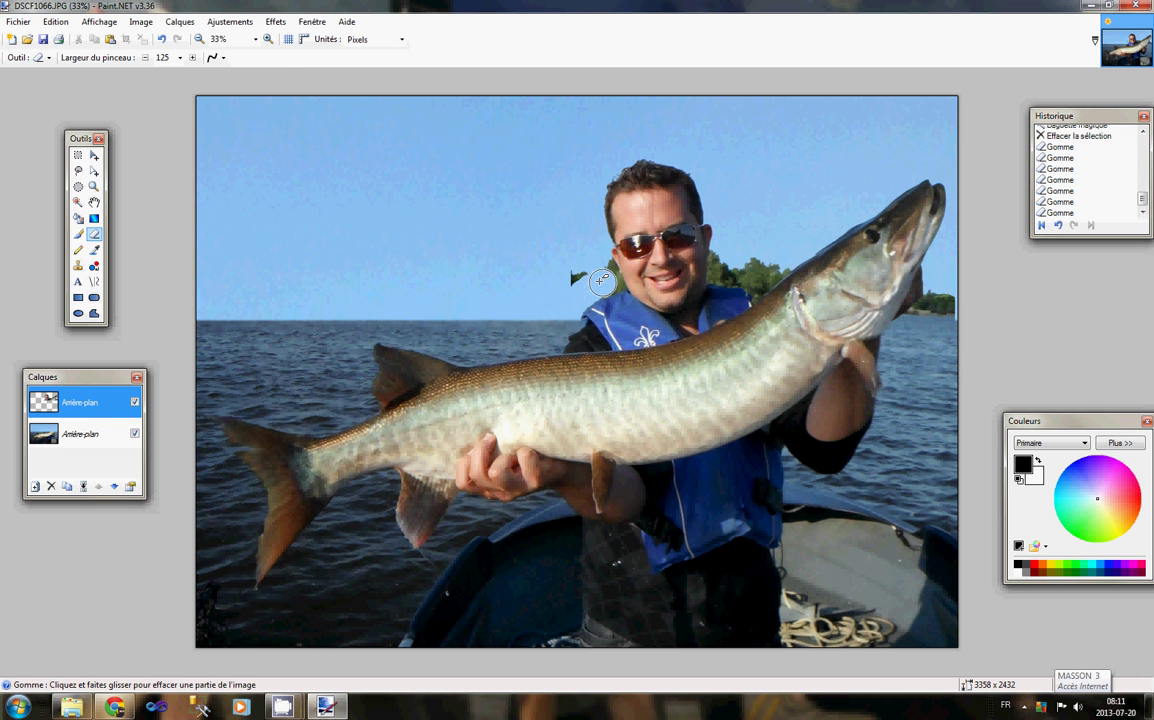
pyautogui.click(599, 269)
pyautogui.click(603, 268)
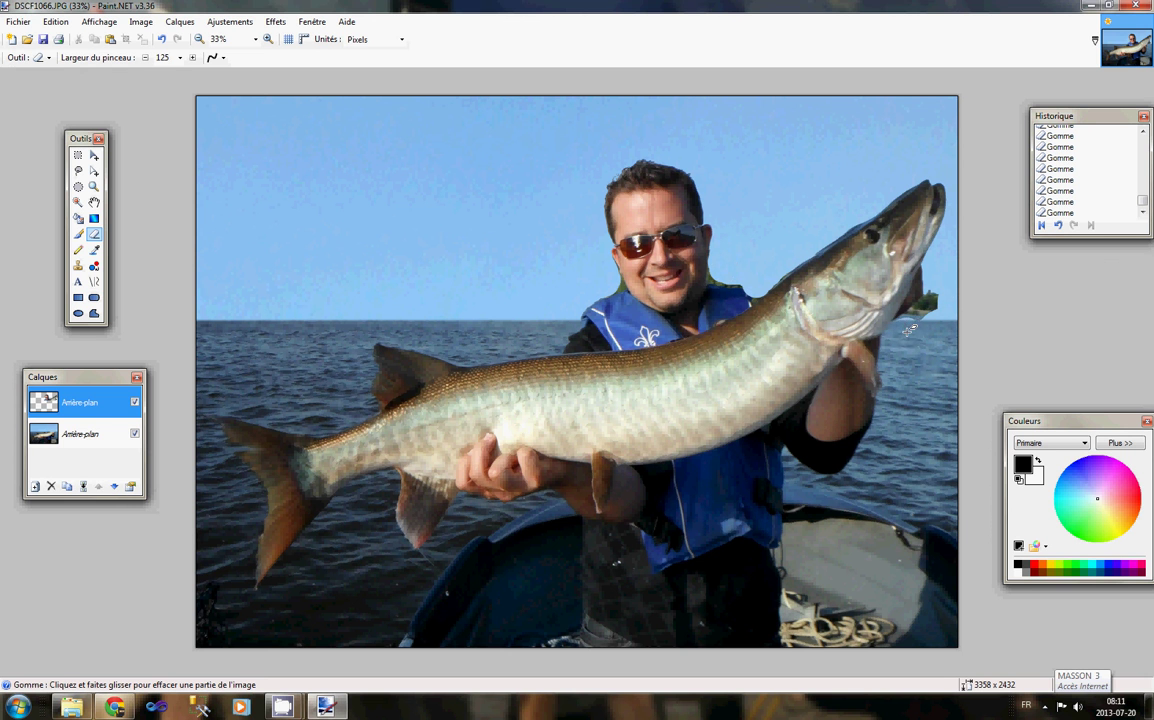
pyautogui.moveTo(910, 329); pyautogui.dragTo(907, 241)
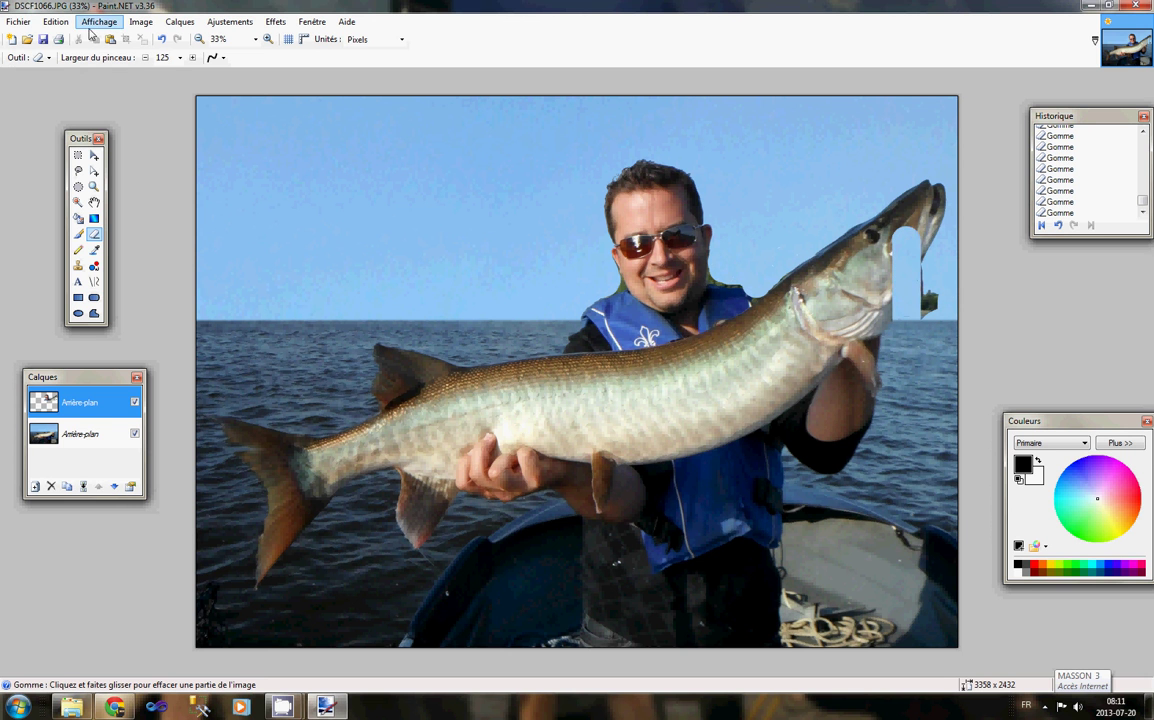
pyautogui.click(55, 23)
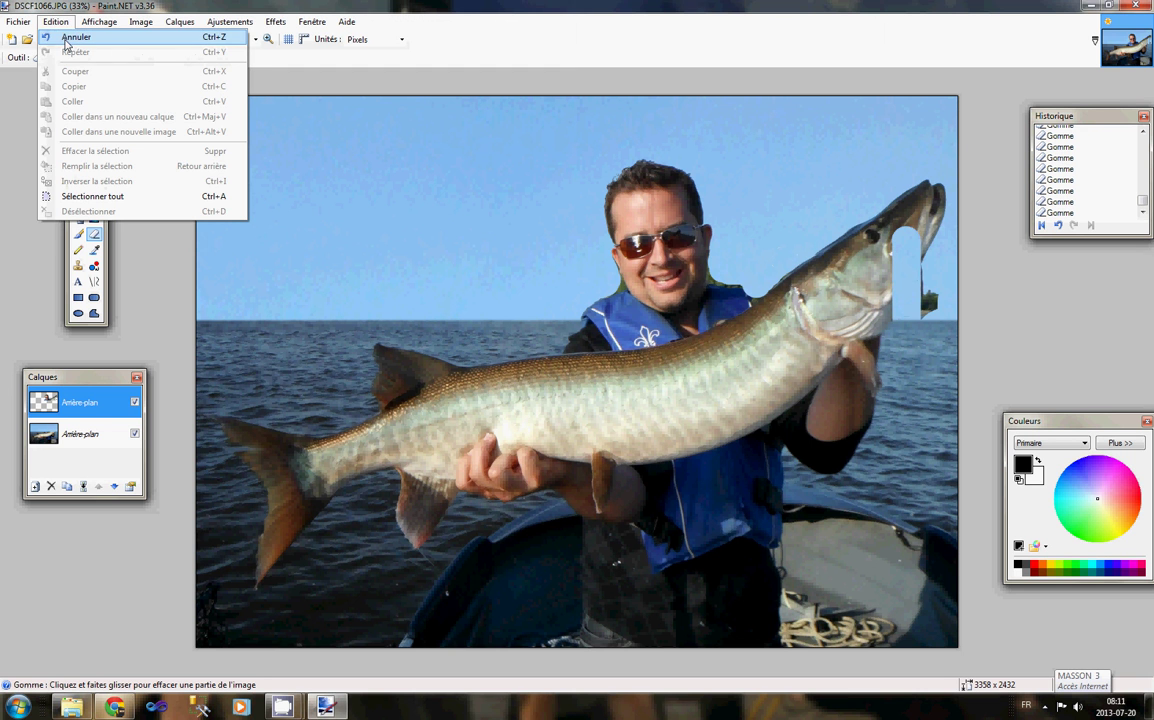
pyautogui.click(66, 40)
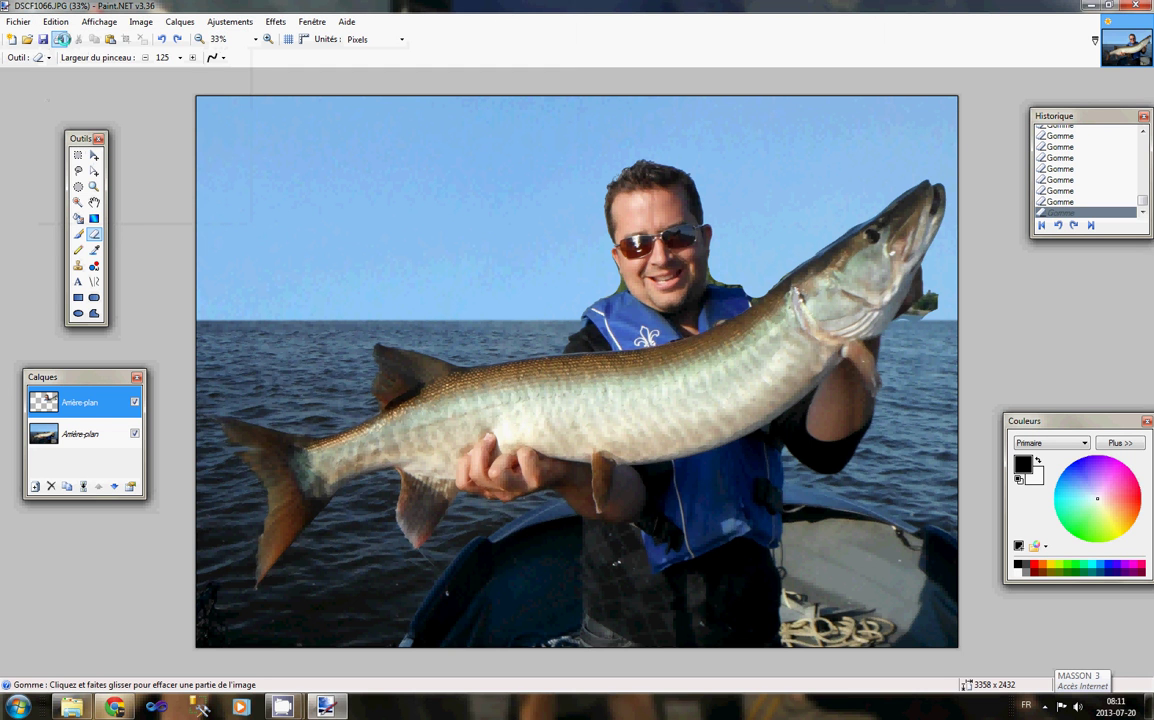
# - Erase the shoreline remnant beside the man's hand behind the fish's jaw, and set the eraser width to 20
pyautogui.moveTo(889, 321); pyautogui.dragTo(915, 321)
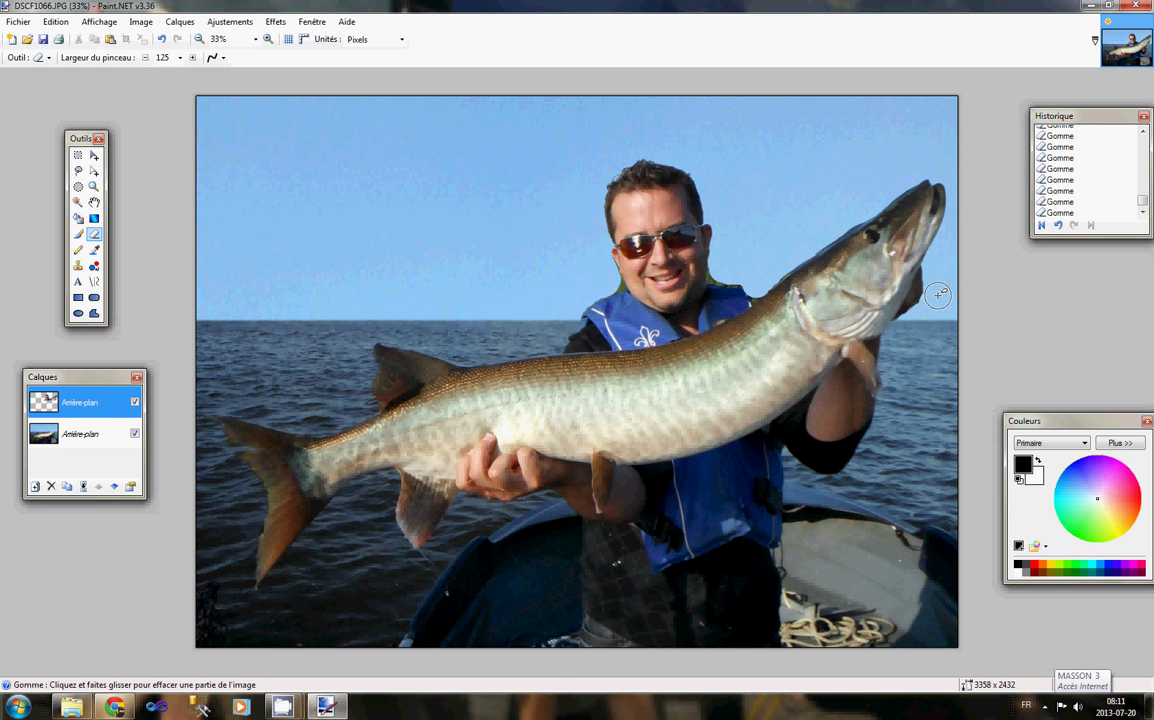
pyautogui.click(146, 57)
pyautogui.click(180, 57)
pyautogui.scroll(6, 168, 110)
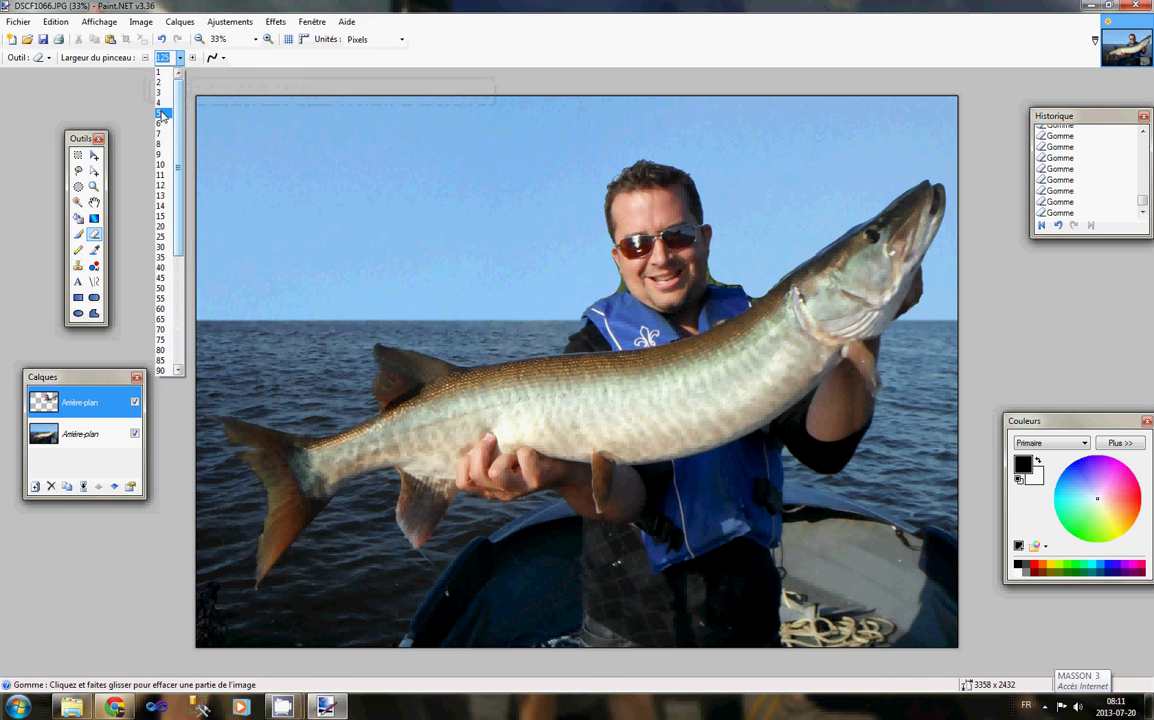
pyautogui.click(165, 227)
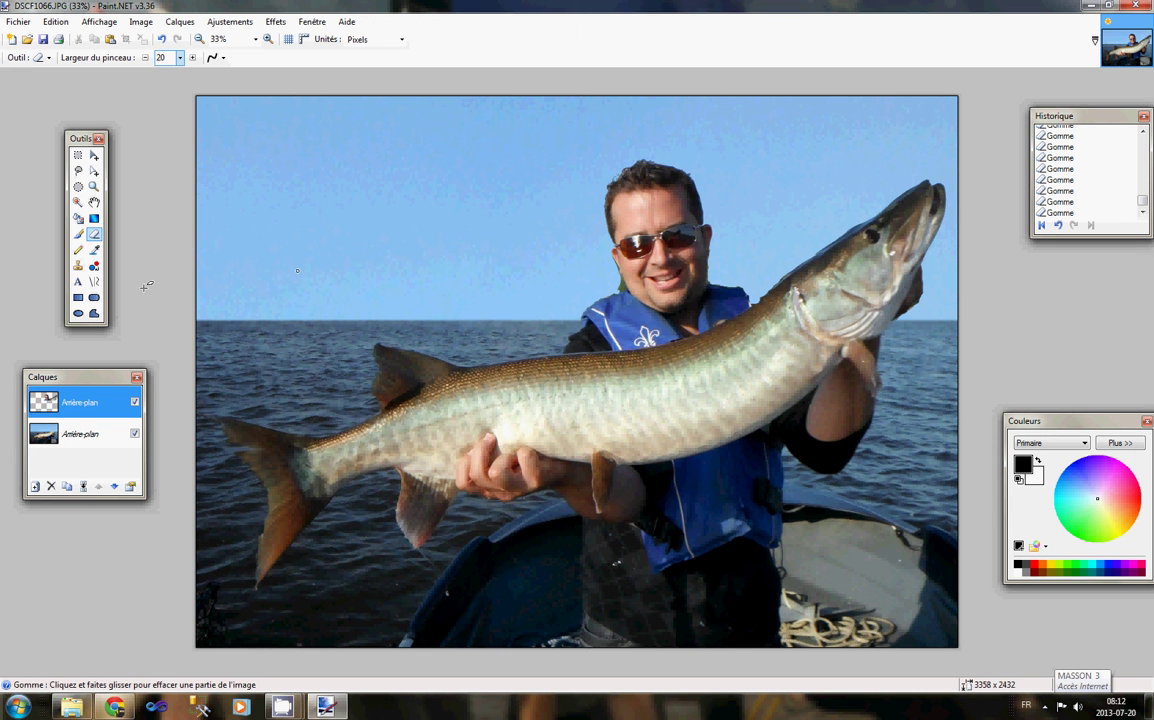
# - Erase the greenery left between the man's cheek and jacket collar up close, undoing the last stroke near his ear
pyautogui.click(93, 186)
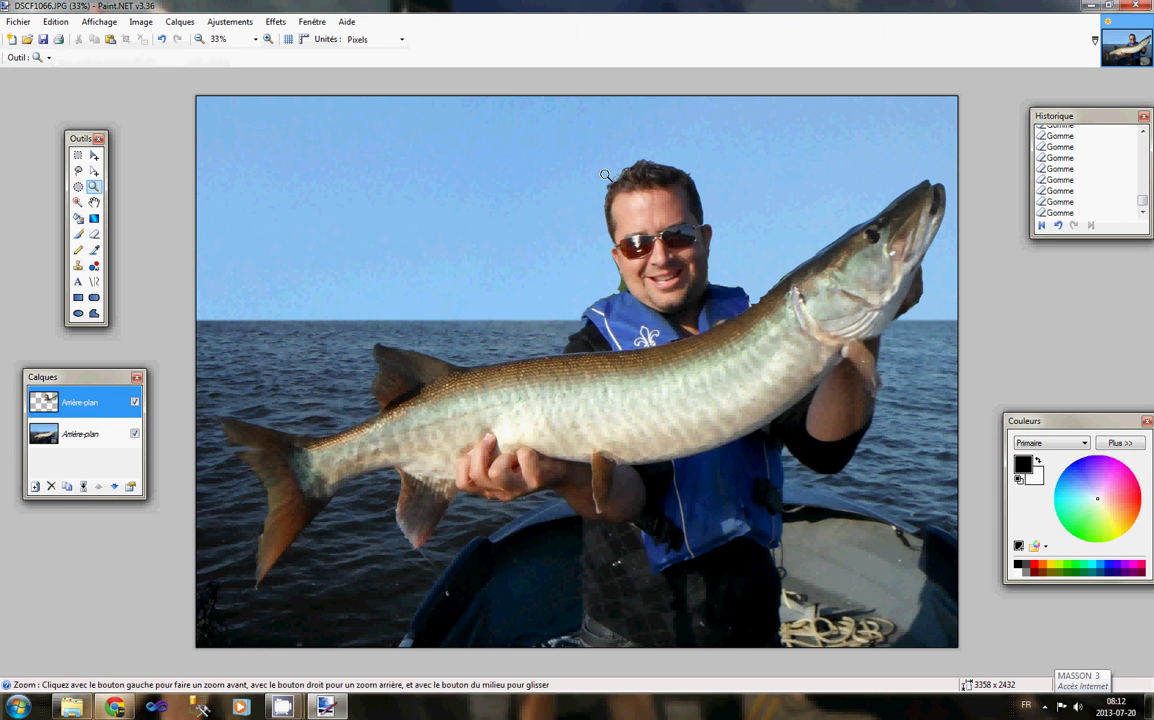
pyautogui.moveTo(575, 228); pyautogui.dragTo(644, 312)
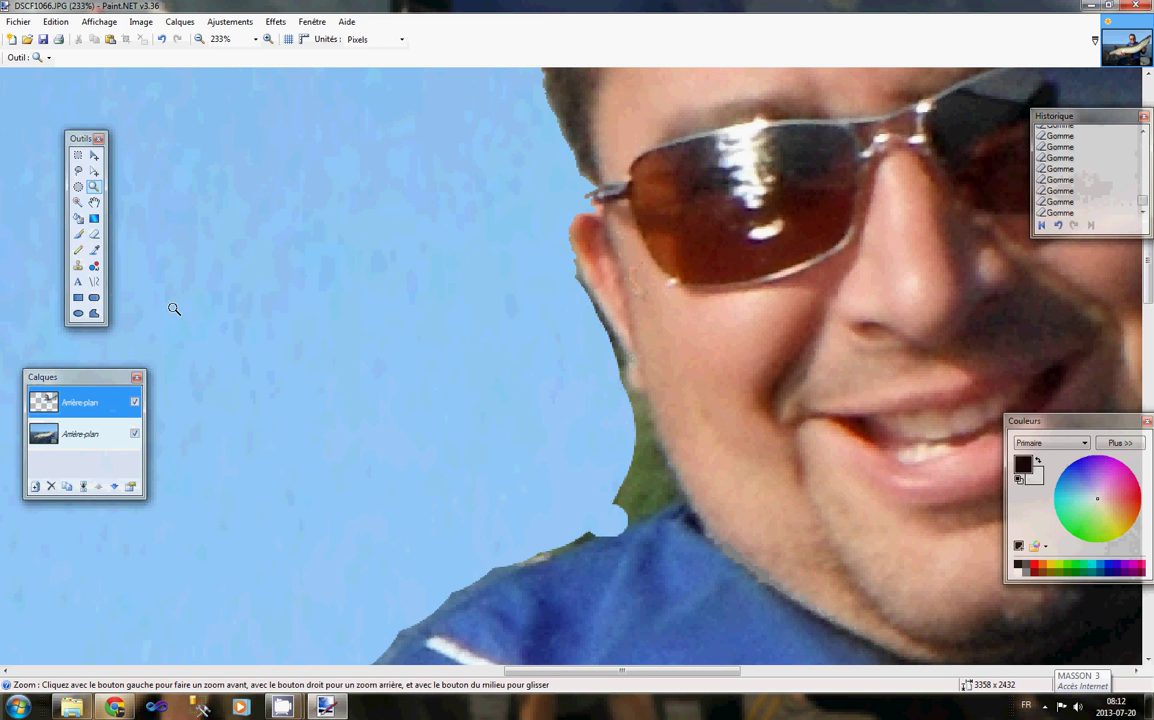
pyautogui.click(93, 233)
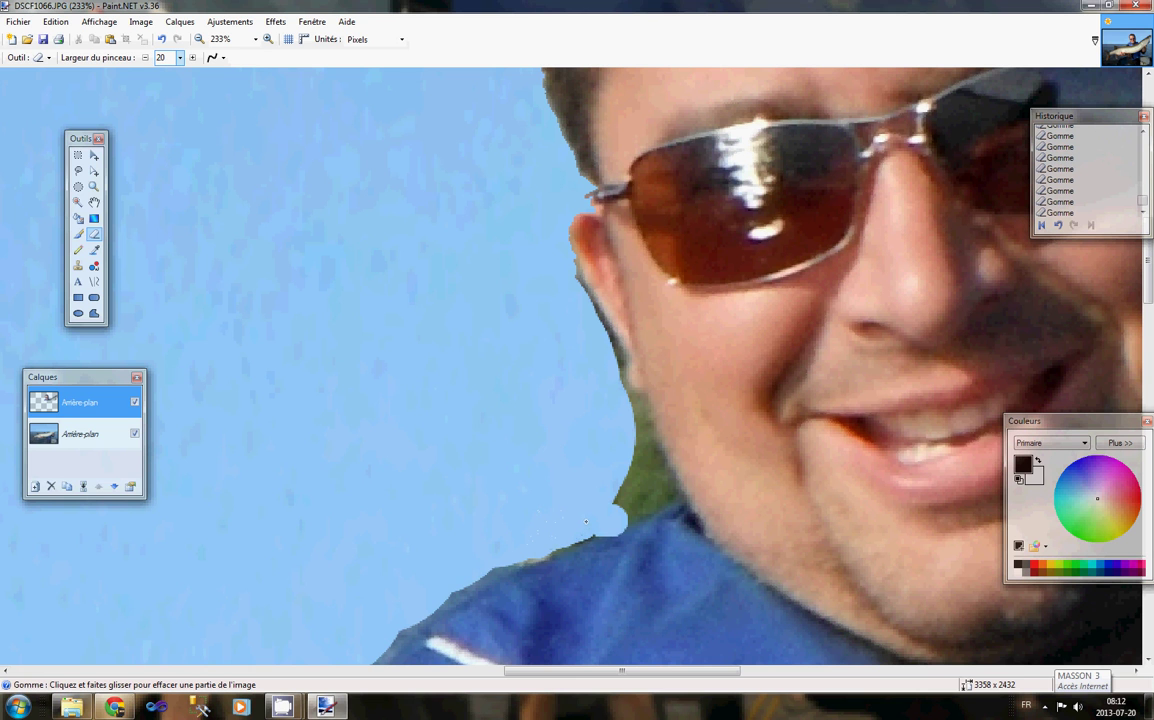
pyautogui.moveTo(586, 521)
pyautogui.mouseDown()
pyautogui.moveTo(624, 513)
pyautogui.moveTo(660, 484)
pyautogui.moveTo(632, 409)
pyautogui.moveTo(648, 471)
pyautogui.moveTo(618, 483)
pyautogui.moveTo(631, 406)
pyautogui.moveTo(609, 344)
pyautogui.mouseUp()
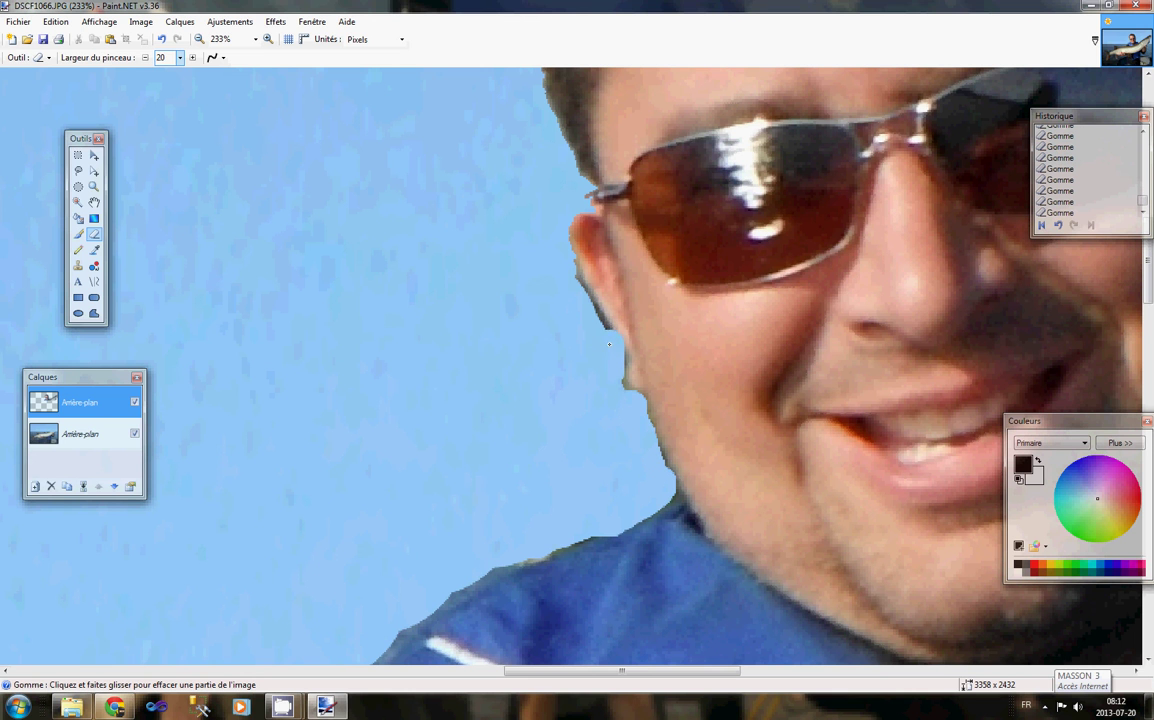
pyautogui.click(55, 21)
pyautogui.click(77, 38)
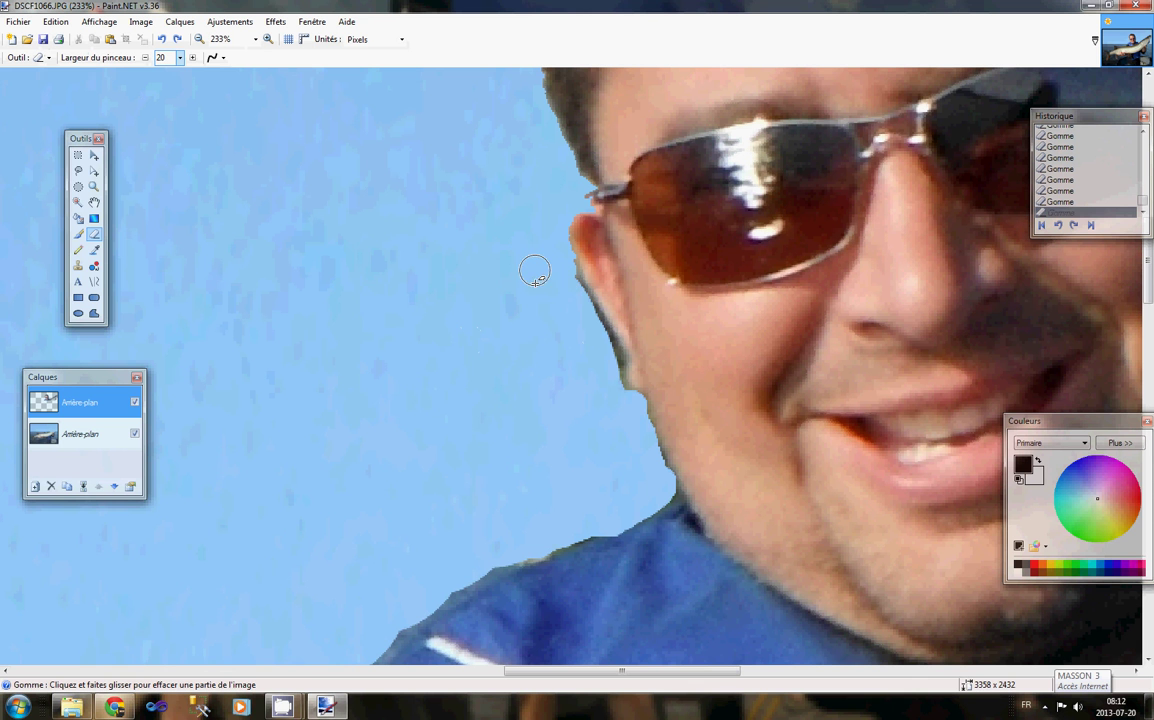
# - Redo the undone eraser stroke near the man's ear and bring the whole photo into view at 33%
pyautogui.hotkey('ctrl', 'y')
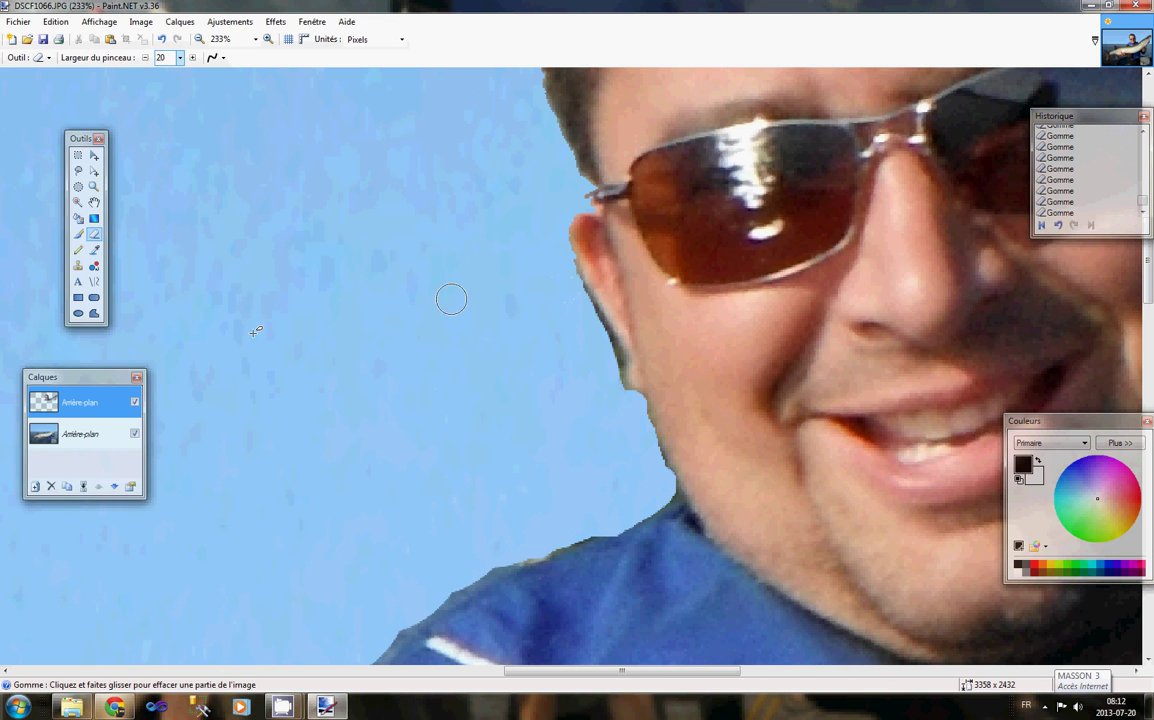
pyautogui.click(93, 186)
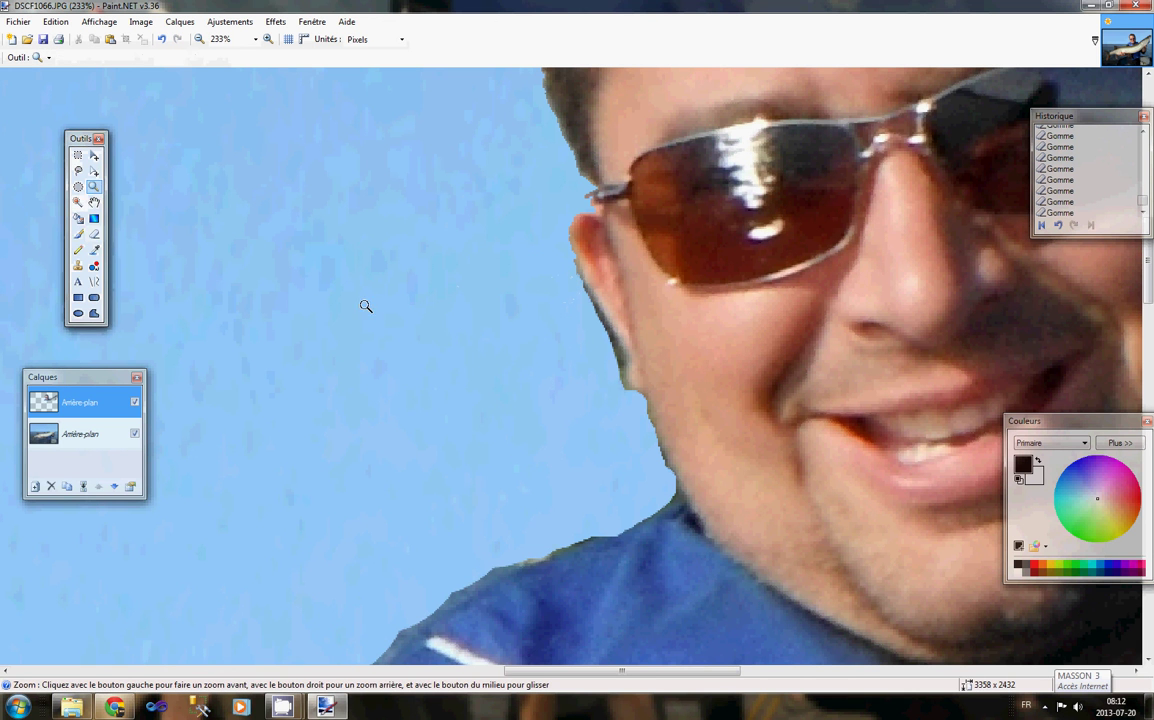
pyautogui.click(200, 39)
pyautogui.click(200, 39)
pyautogui.click(200, 39)
pyautogui.click(200, 39)
pyautogui.click(200, 39)
pyautogui.click(200, 39)
pyautogui.click(200, 39)
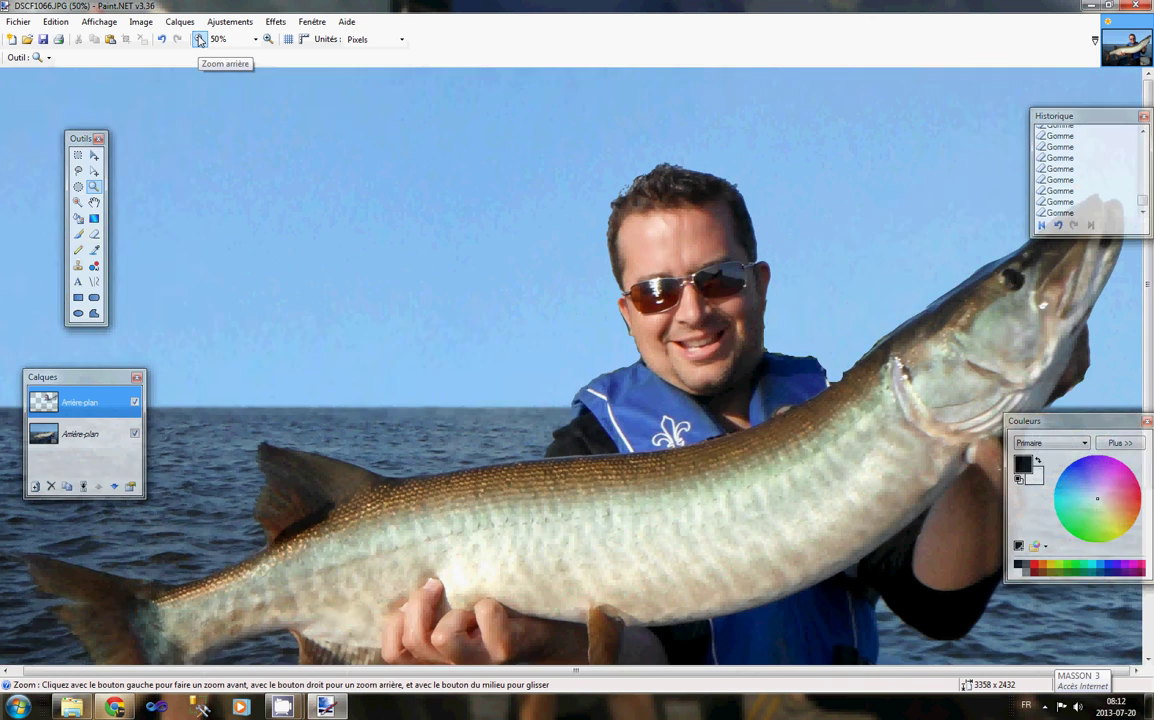
pyautogui.click(200, 39)
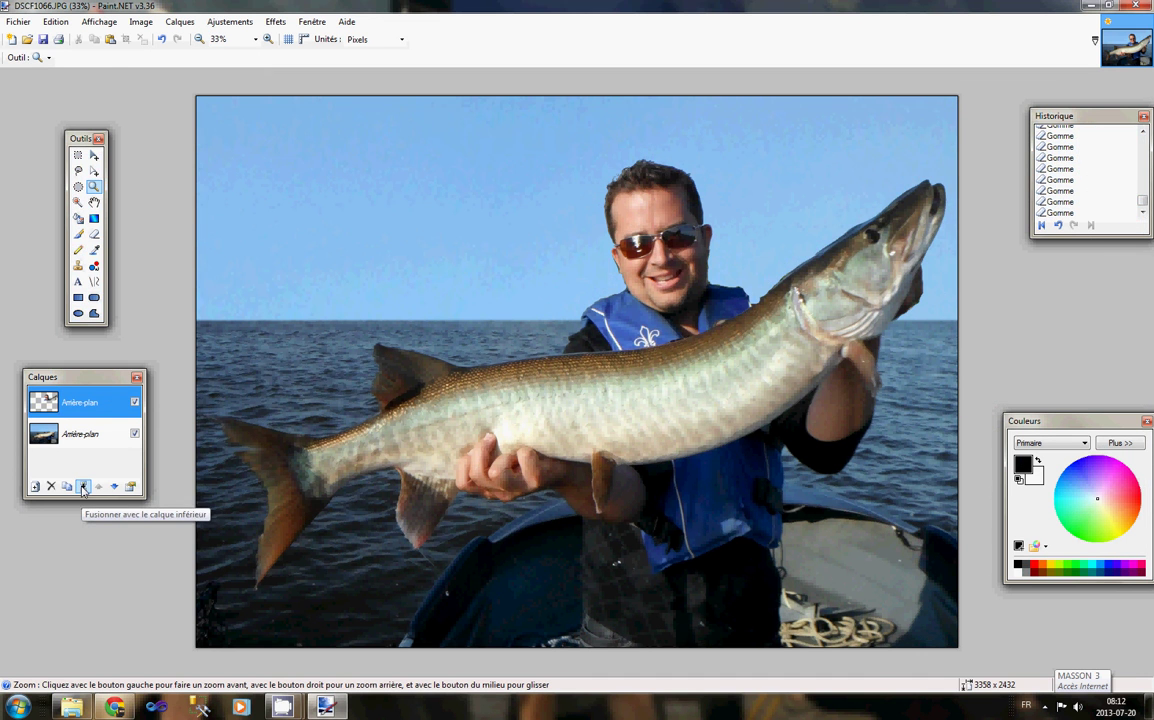
# - Flatten the two layers into a single image and apply the Auto-Level adjustment to the photo
pyautogui.click(140, 21)
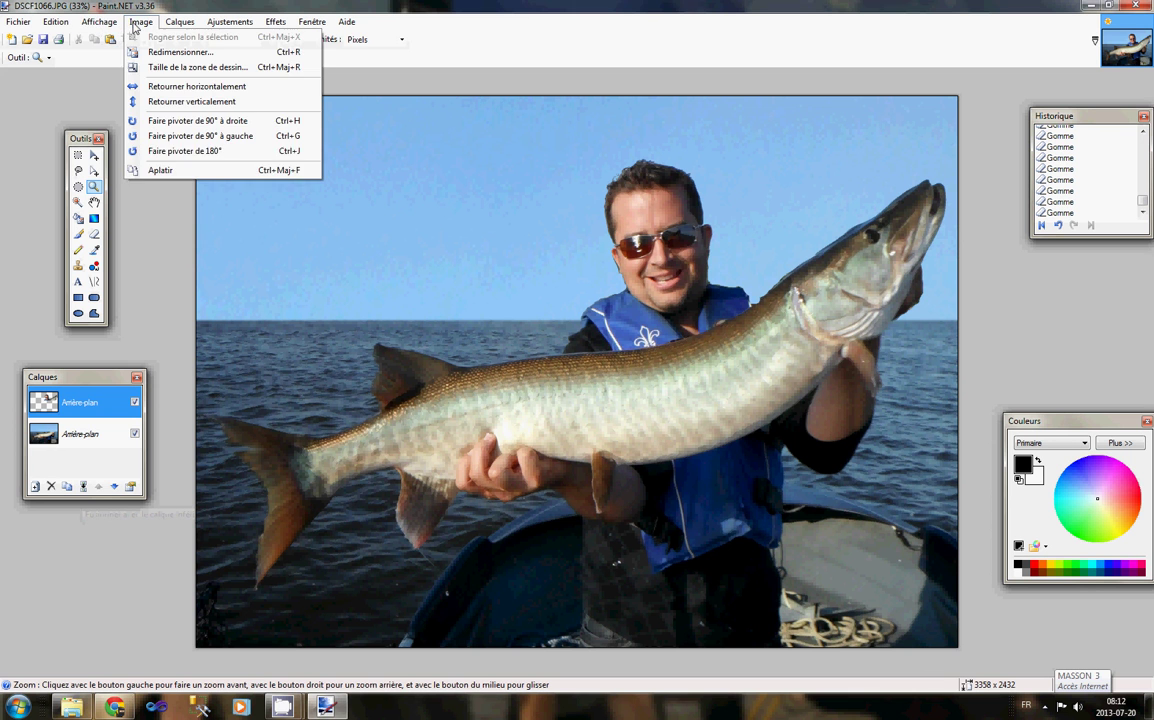
pyautogui.click(155, 172)
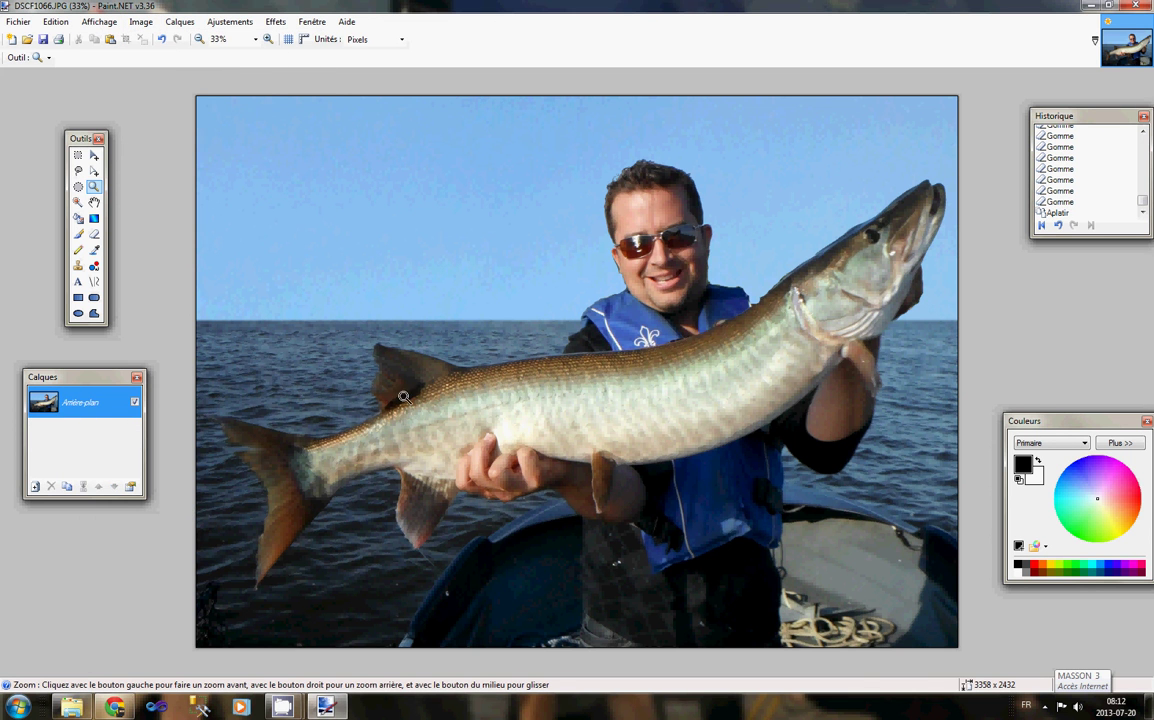
pyautogui.click(231, 25)
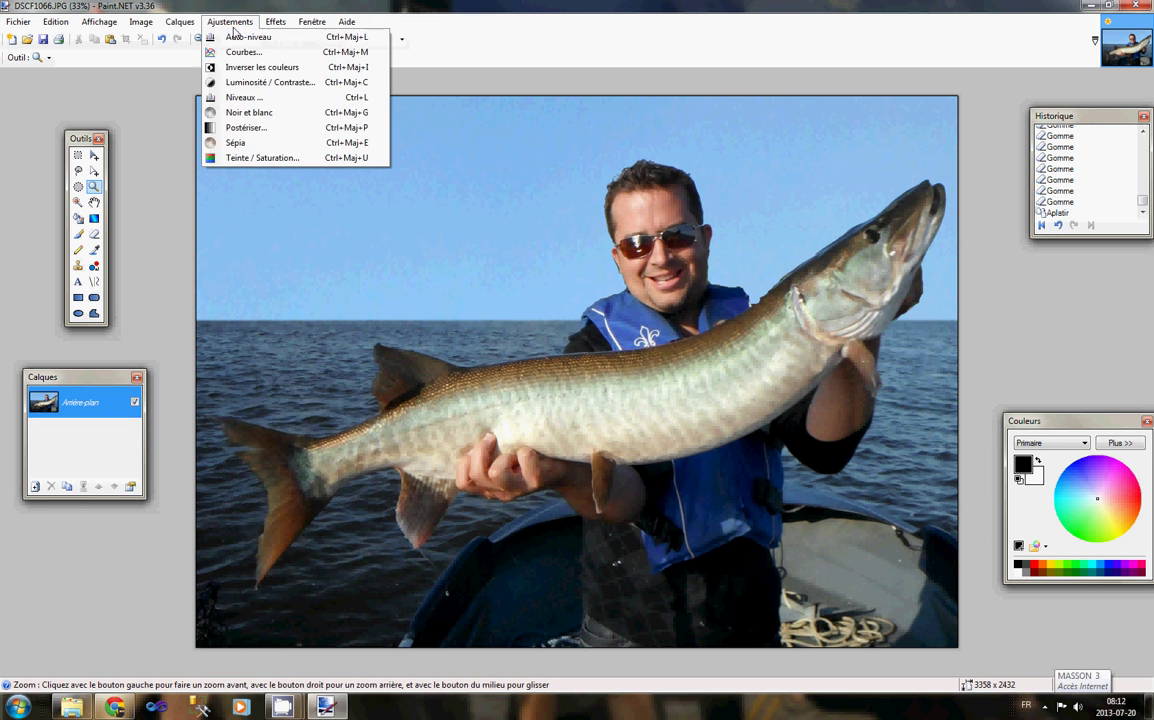
pyautogui.click(244, 38)
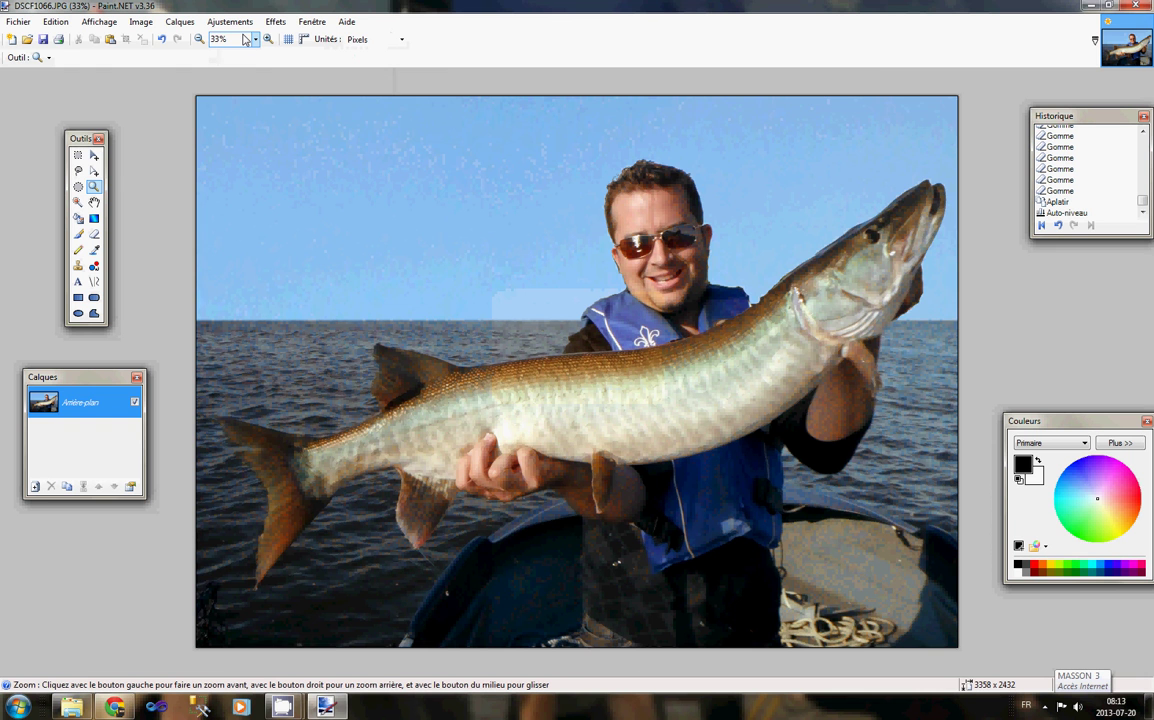
# - Save the edited photo as a JPEG copy named DSCF1066_copy in the 20110626 folder with quality 96
pyautogui.click(24, 23)
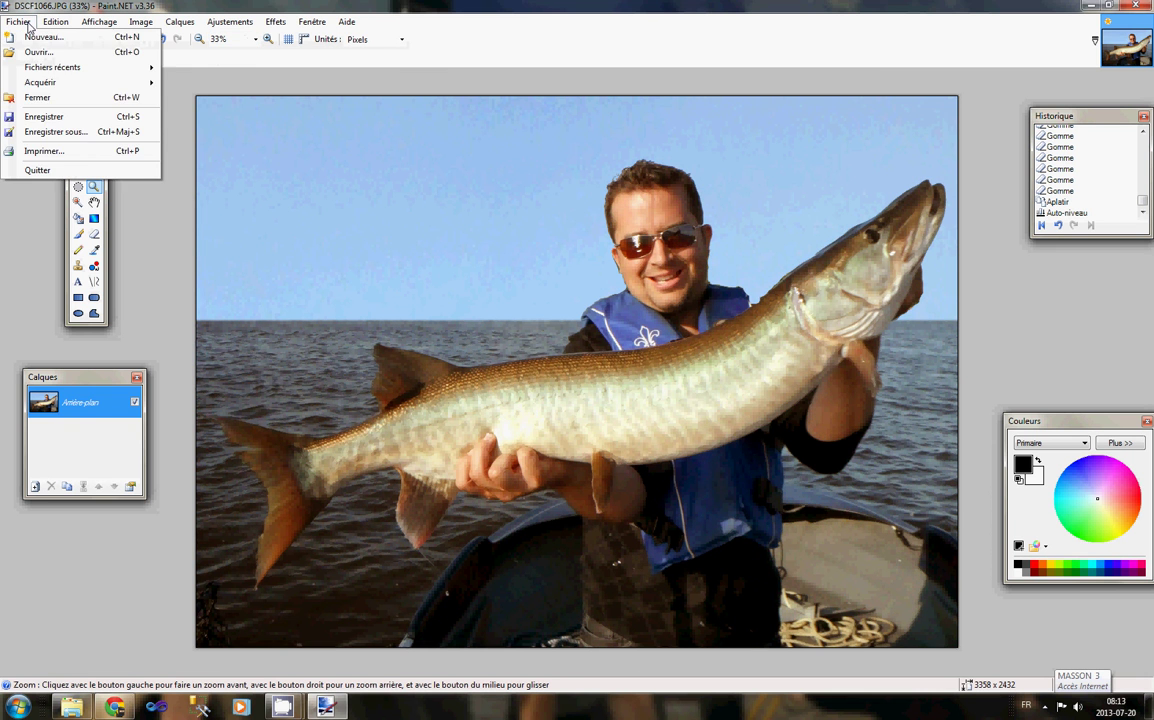
pyautogui.click(76, 131)
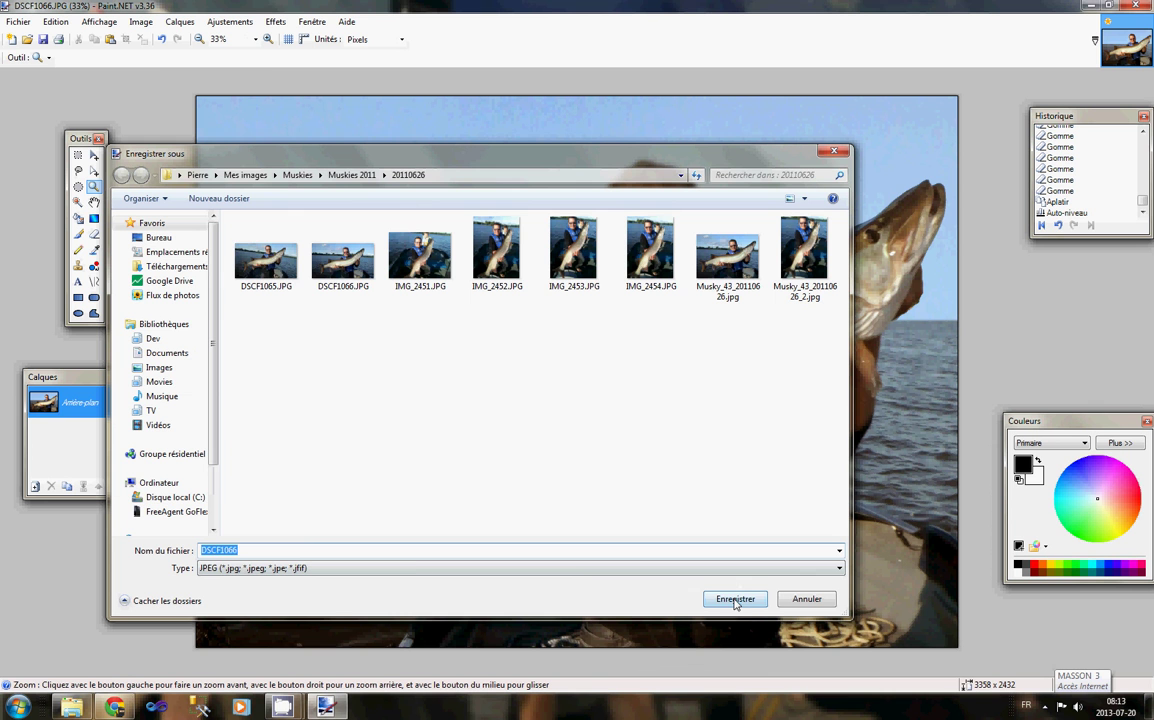
pyautogui.click(389, 551)
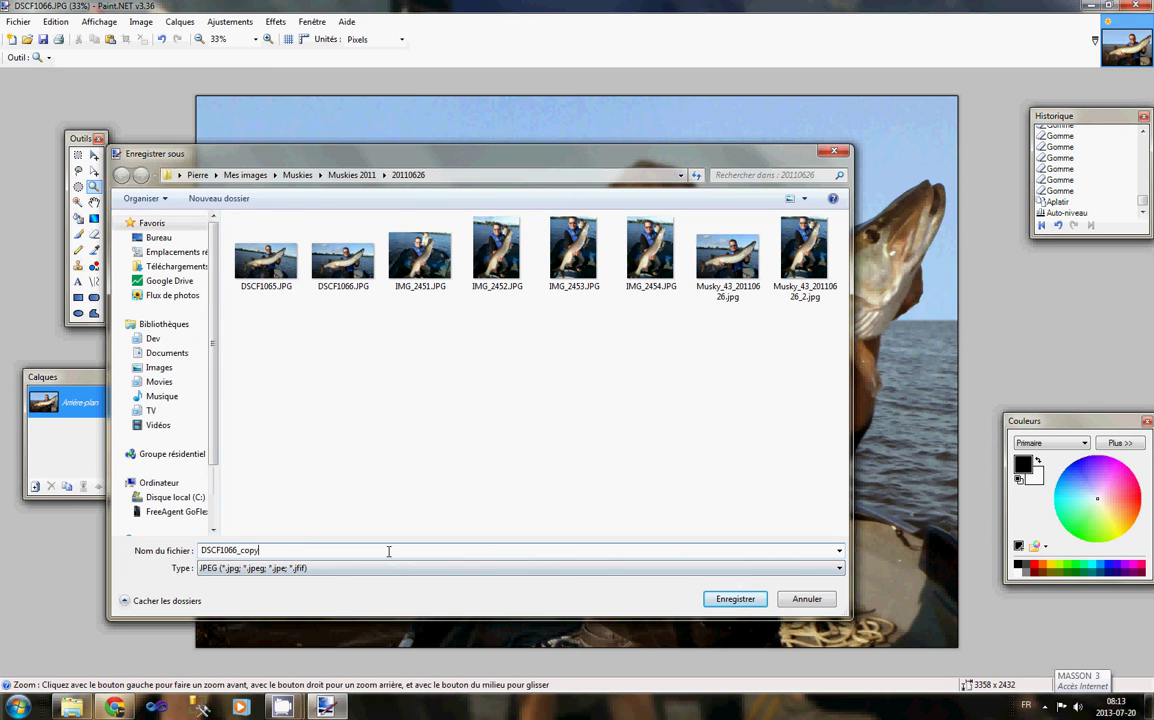
pyautogui.click(735, 599)
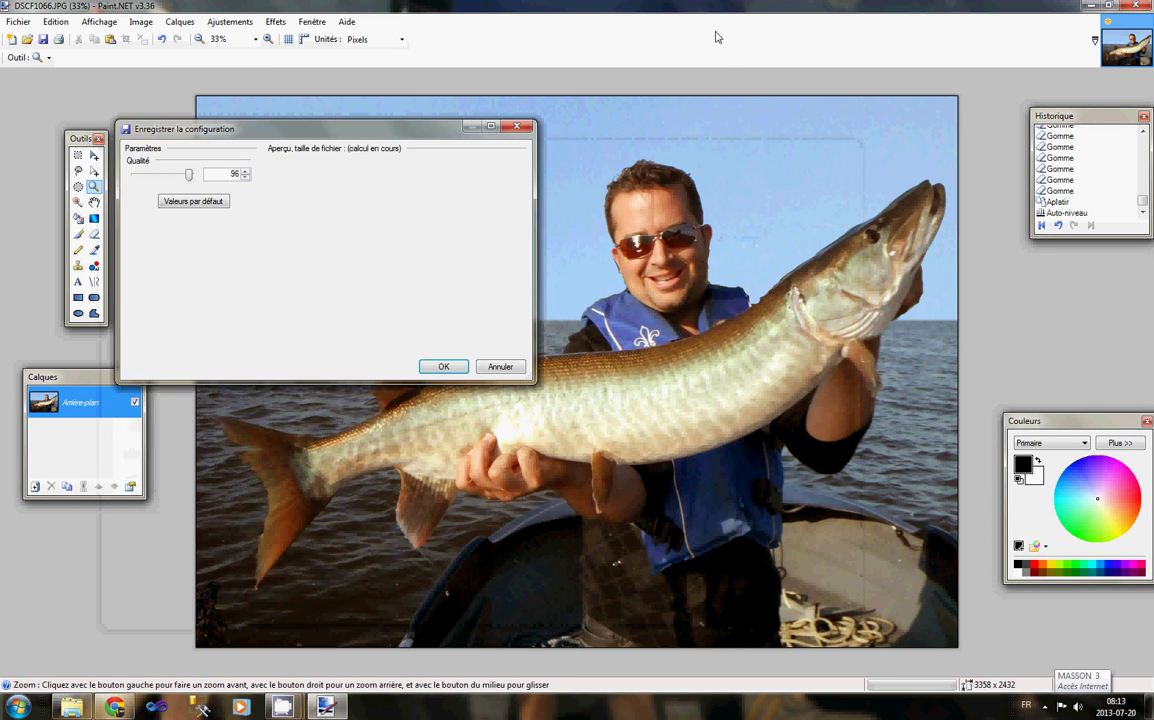
pyautogui.click(443, 367)
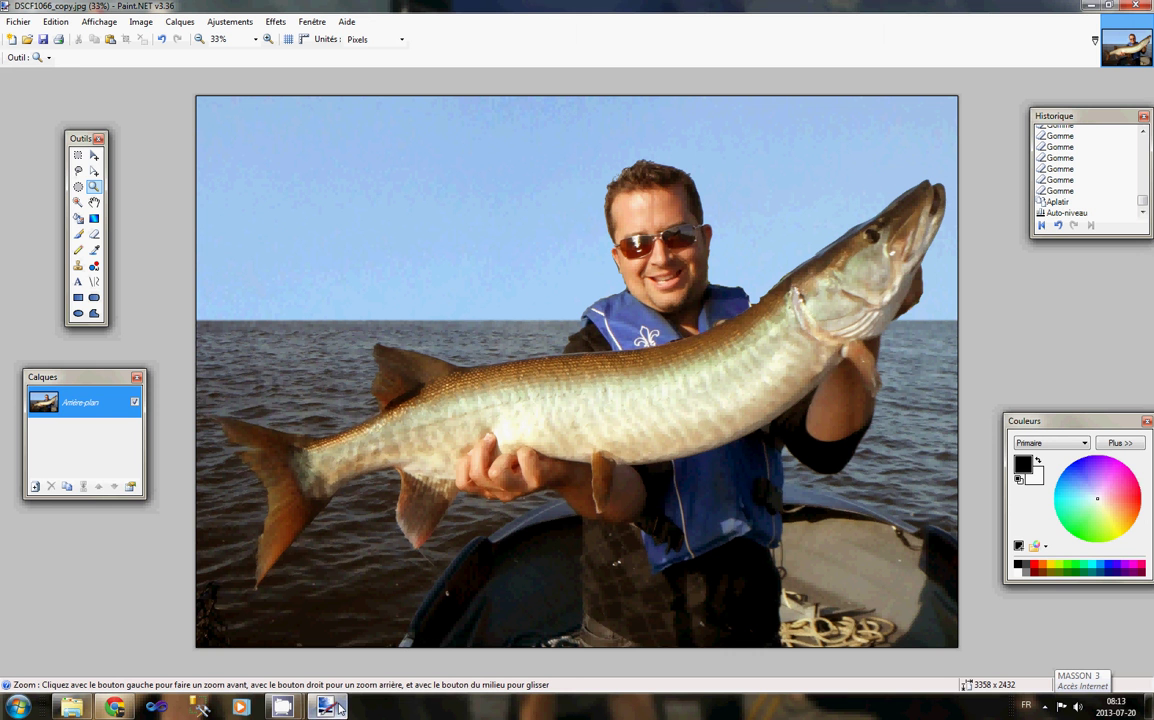
pyautogui.moveTo(302, 708)
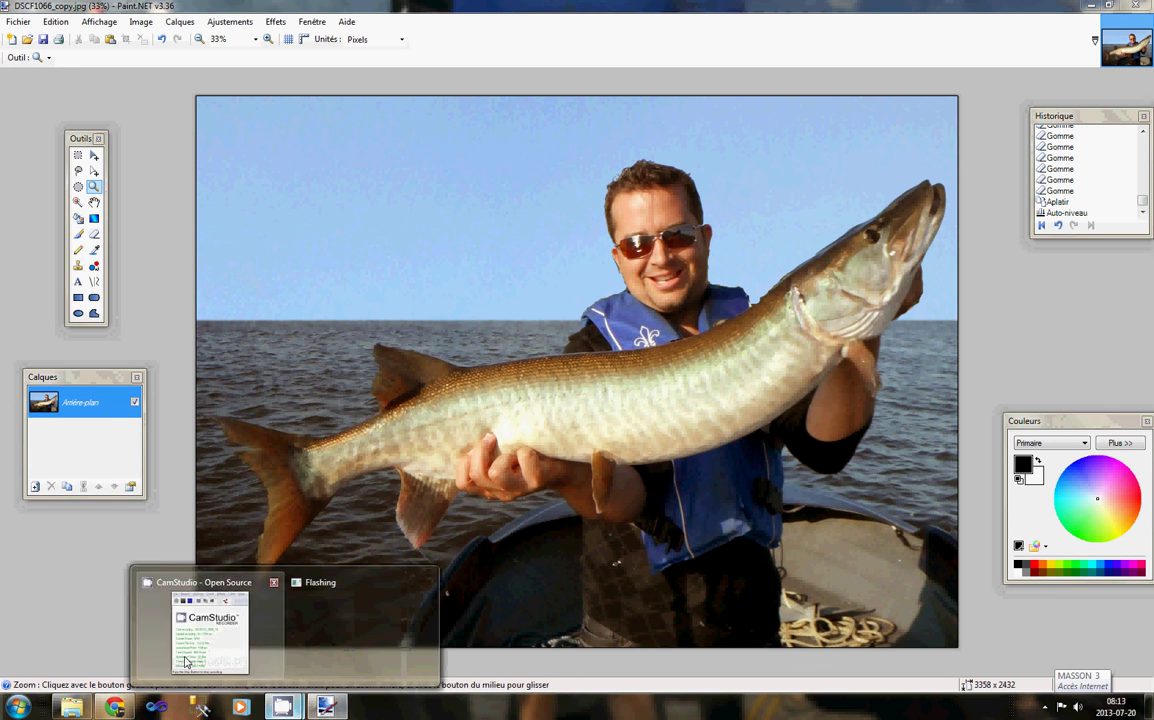